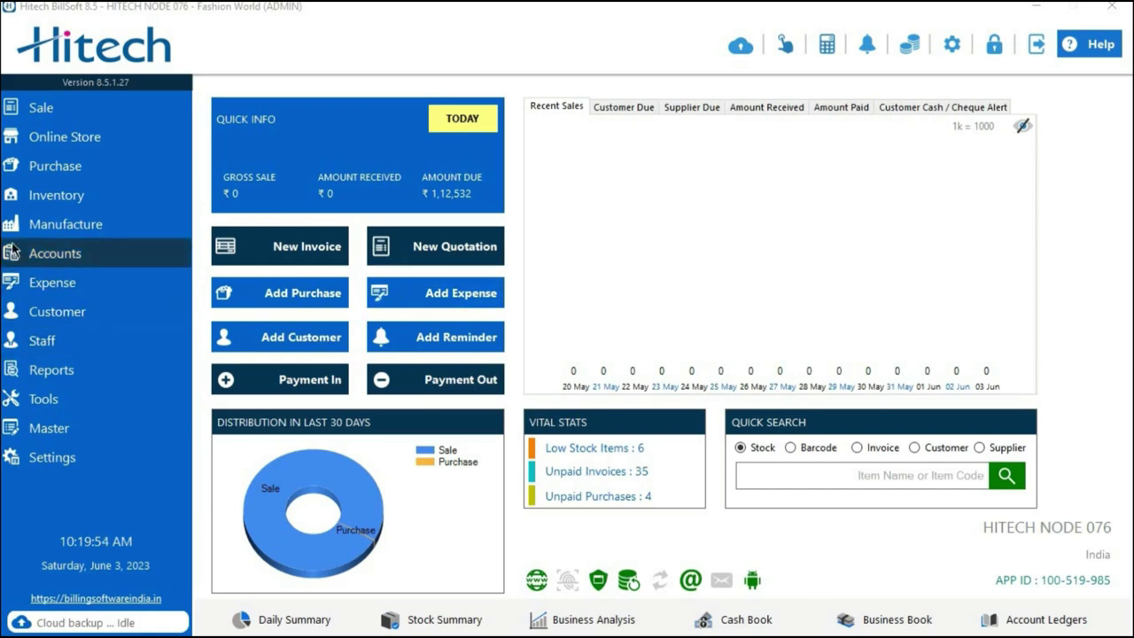
Set the inventory identifier to Barcode in the general application settings.
click(36, 459)
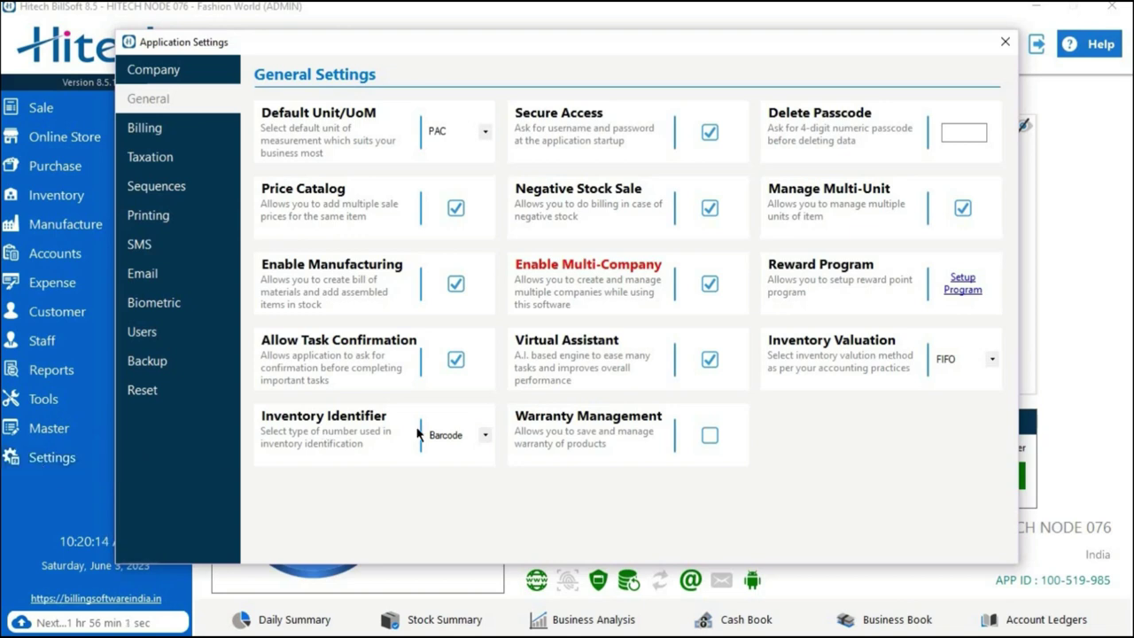
click(484, 436)
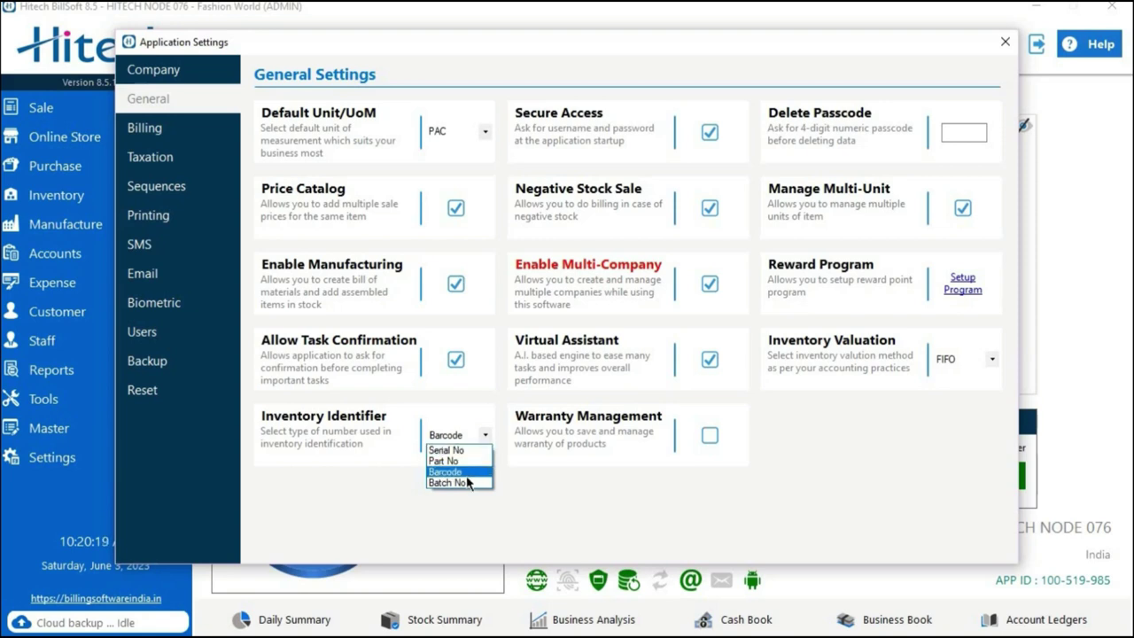
click(467, 472)
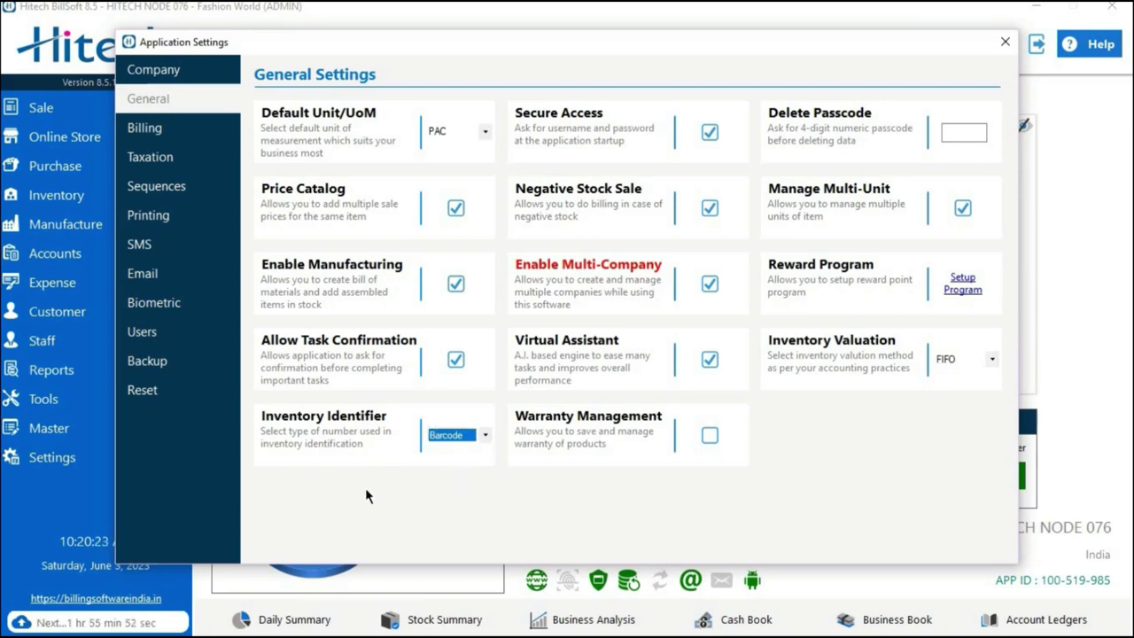
Set the barcode print engine to A4 Multi in the printing settings.
click(203, 224)
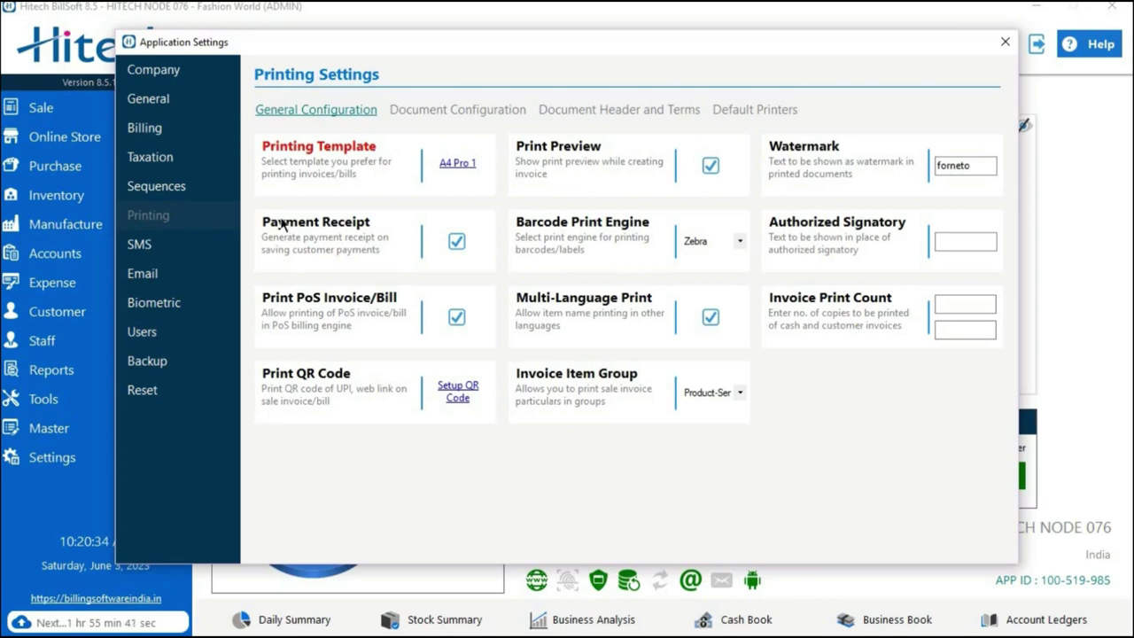
click(737, 243)
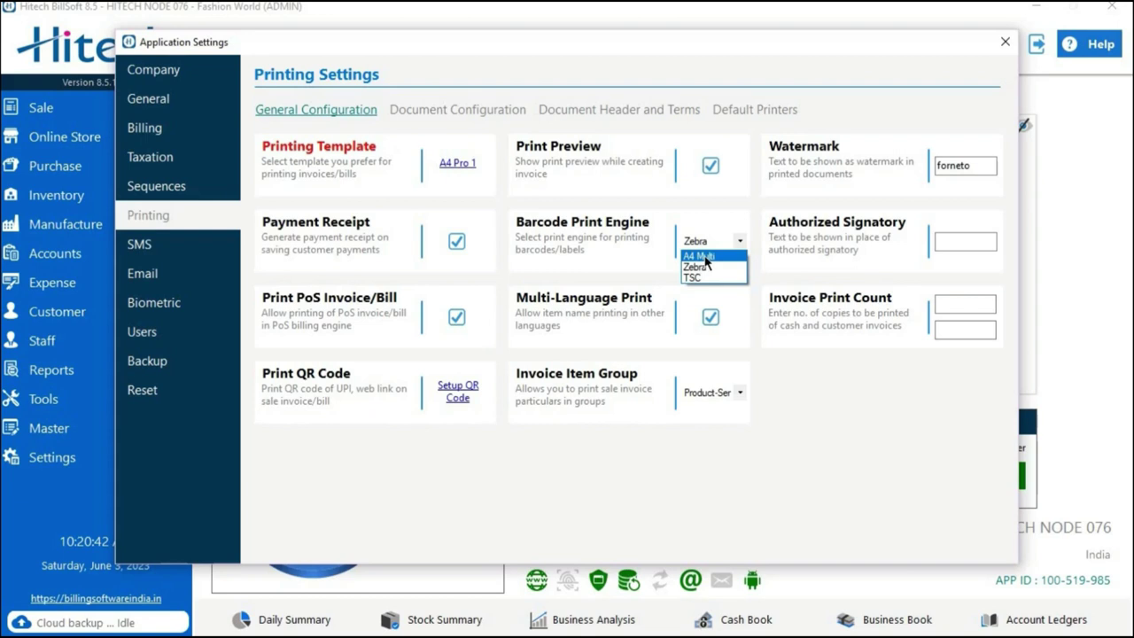
click(700, 256)
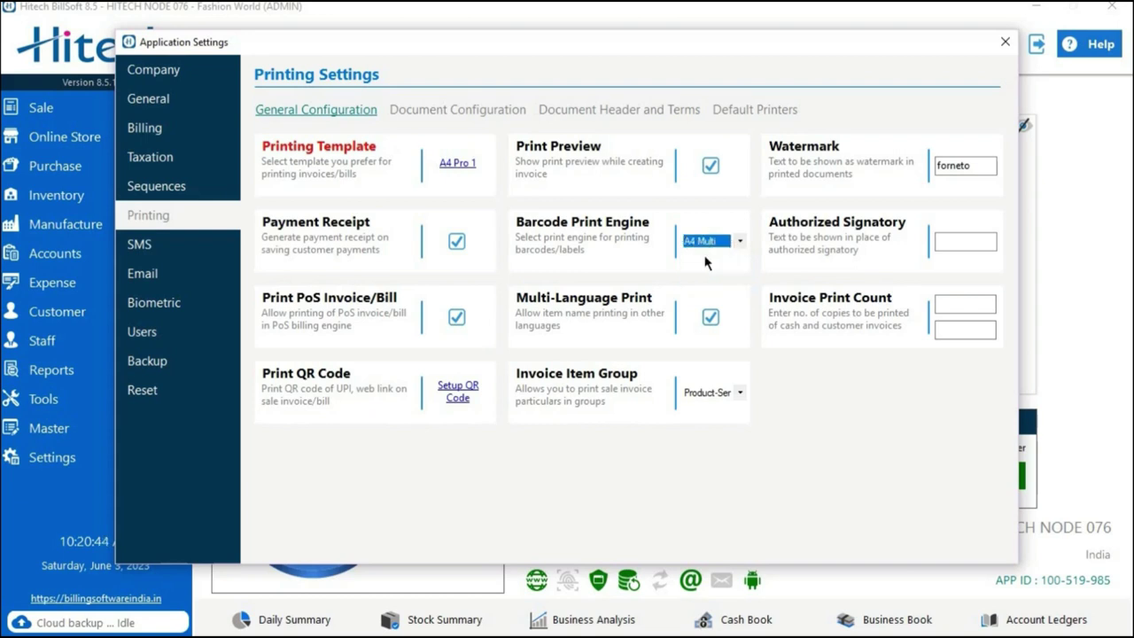
Review the default printer options for A4 barcode printing, keep Microsoft XPS Document Writer, and close the settings.
click(723, 111)
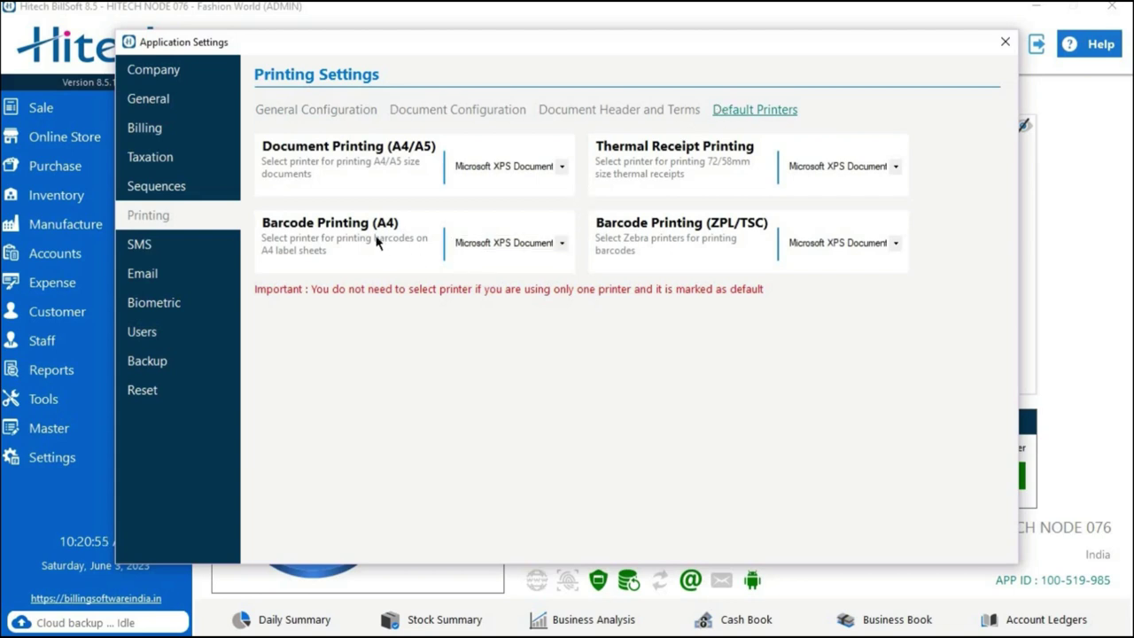
click(560, 244)
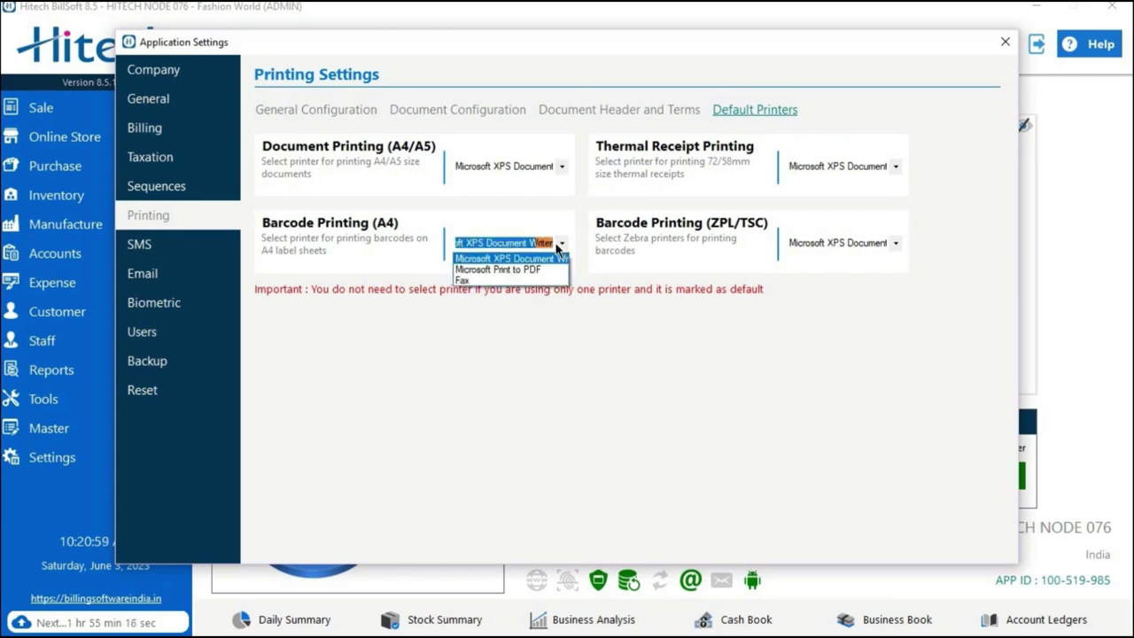
click(558, 244)
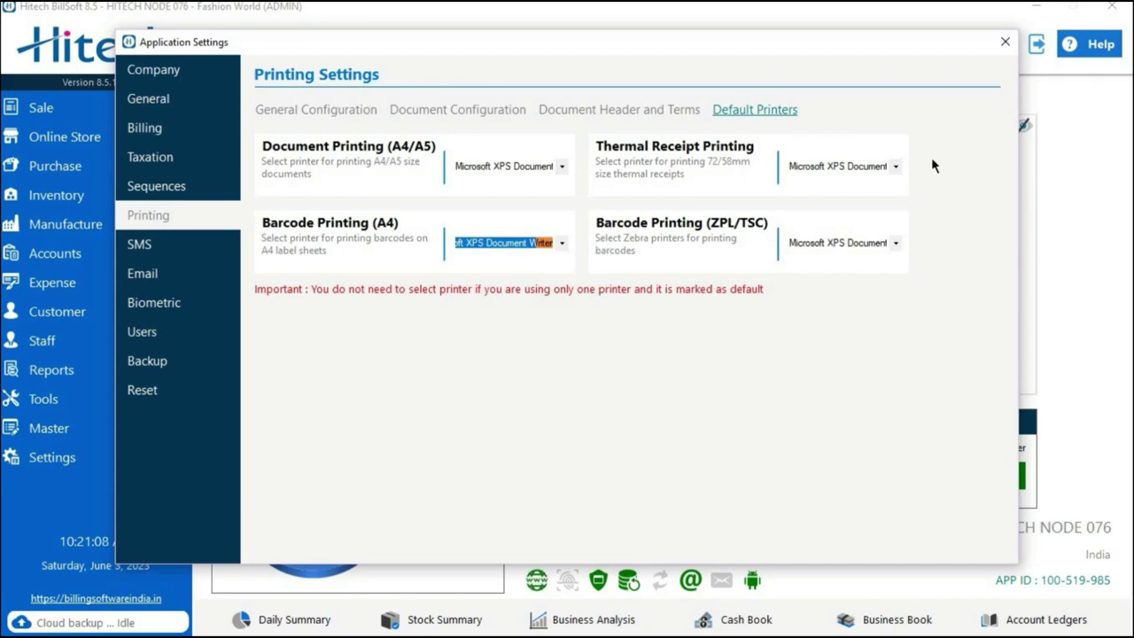
click(1005, 51)
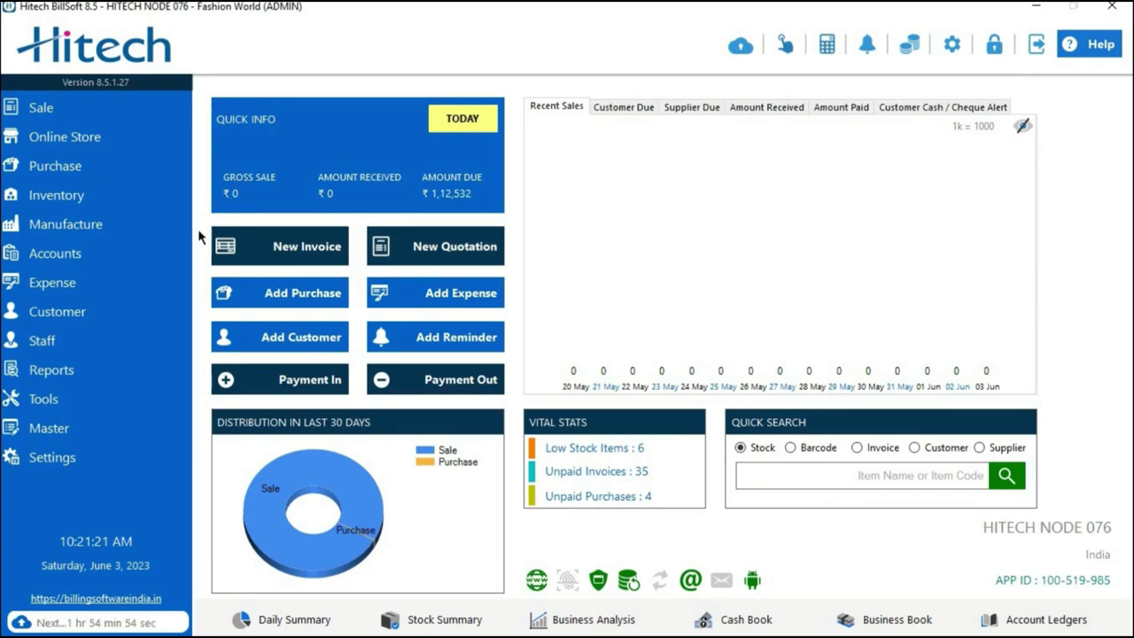
Open the Barcode Generator and set its template type to 65 Labels (38 x 21 mm).
click(79, 400)
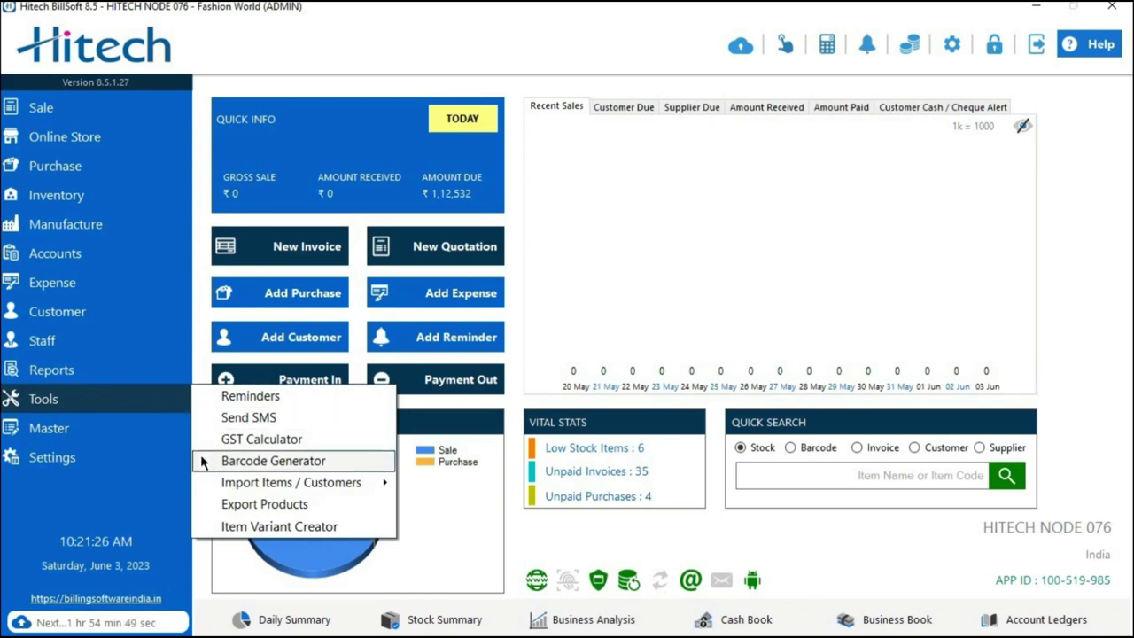
click(247, 461)
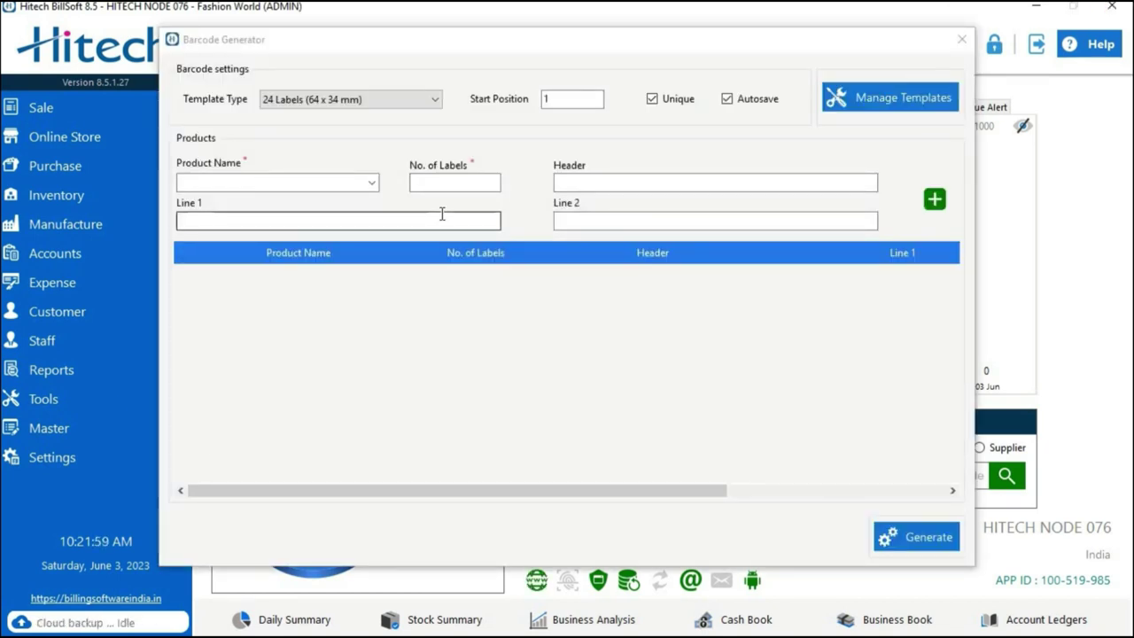
click(429, 101)
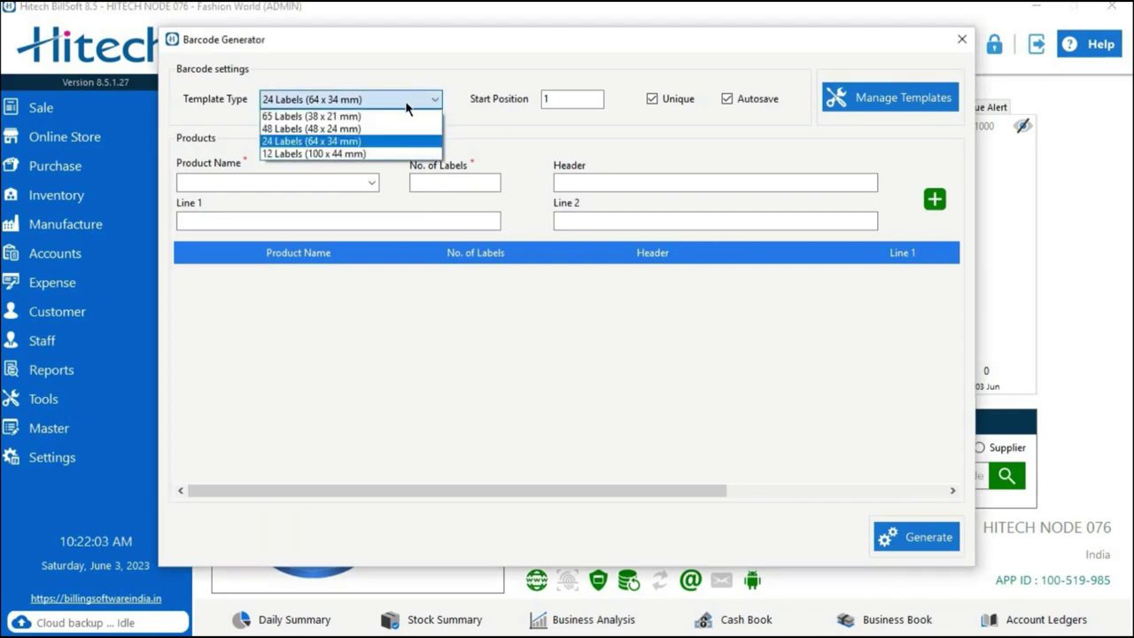
click(355, 153)
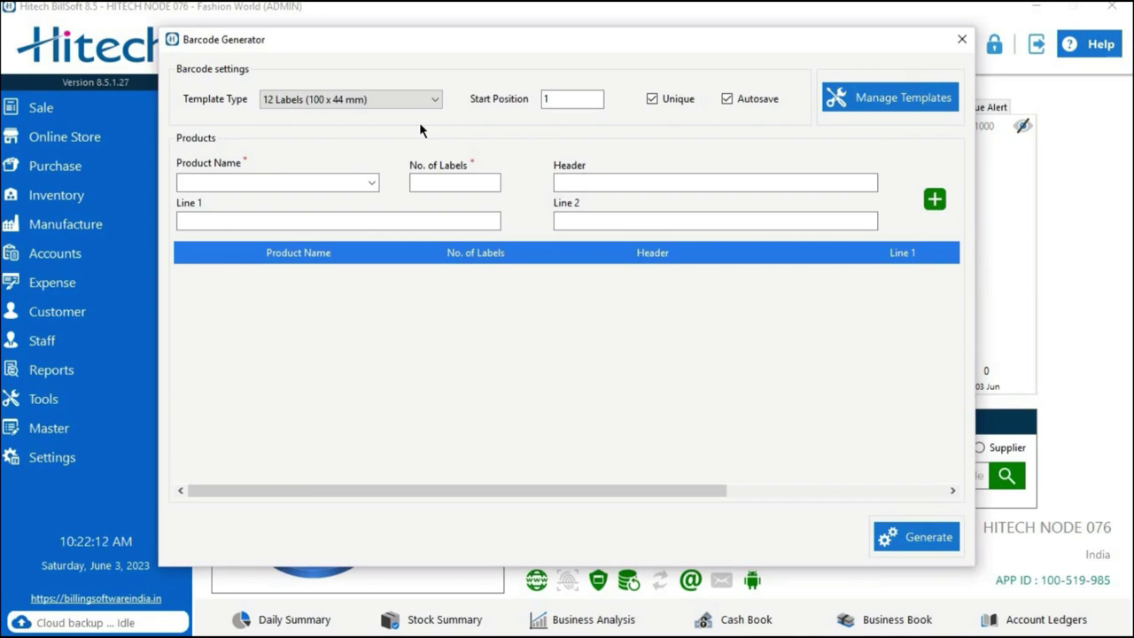
click(414, 99)
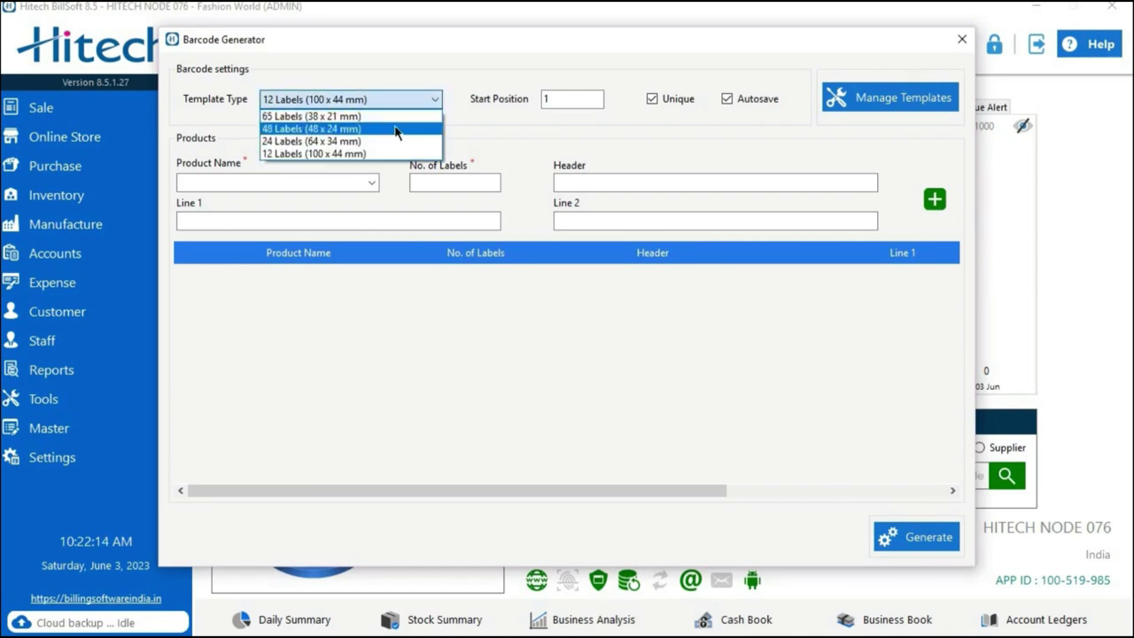
click(396, 120)
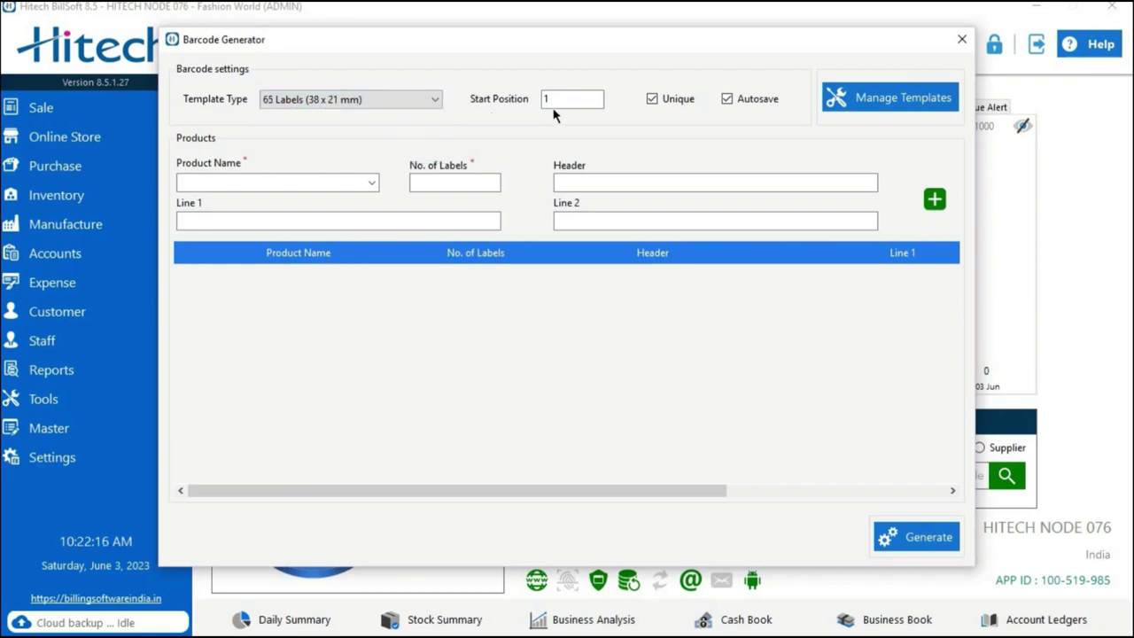
Set the start position for the labels to 1.
click(577, 101)
double_click(577, 101)
double_click(576, 101)
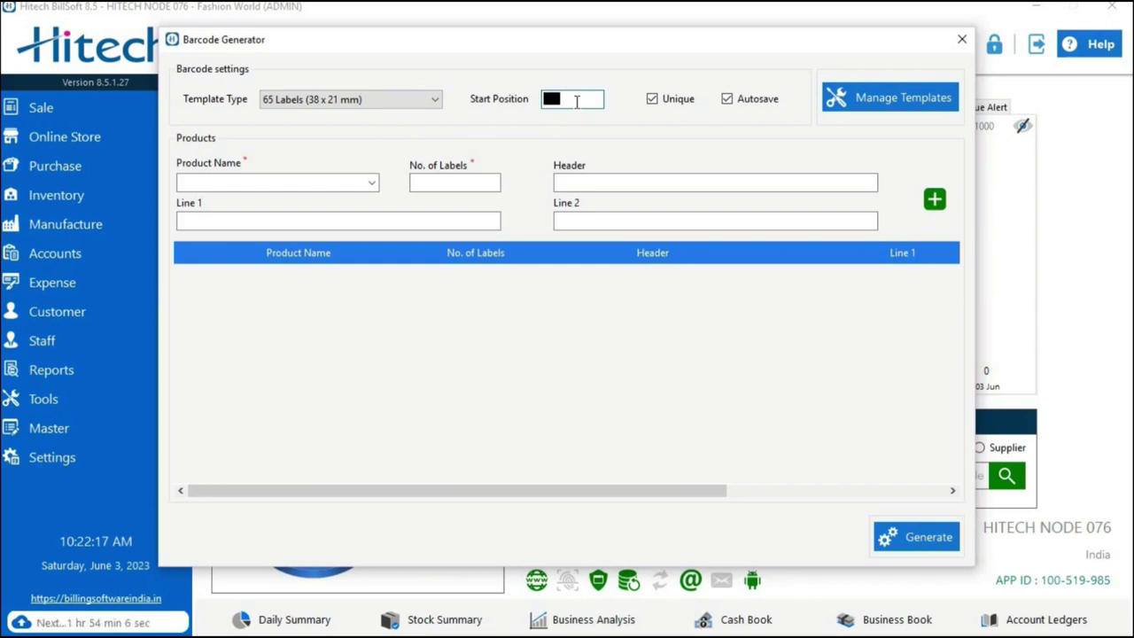
key(BackSpace)
key(ctrl+z)
key(BackSpace)
key(ctrl+z)
text(1)
key(ctrl+a)
Toggle the Unique and Autosave options off and back on, and look into template management.
click(665, 109)
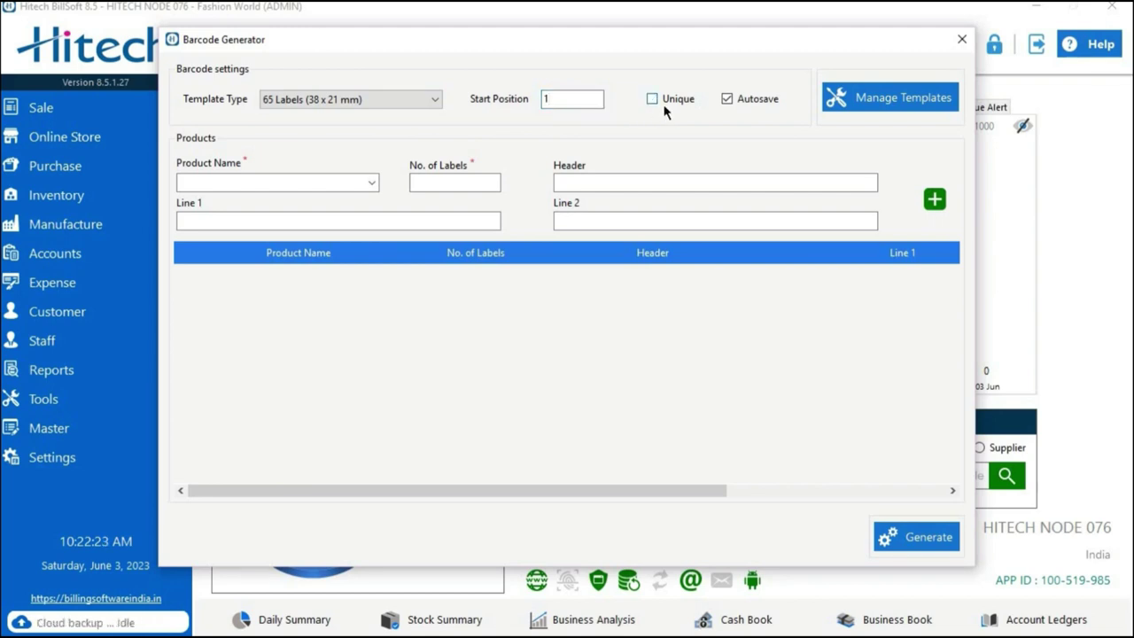
click(744, 104)
click(669, 101)
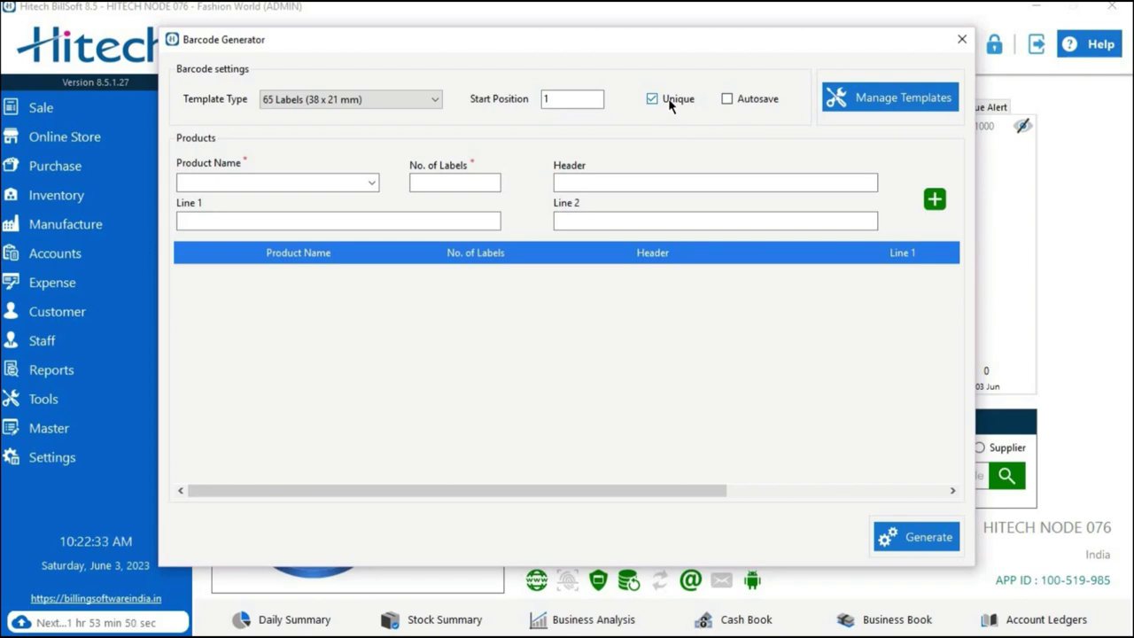
click(742, 103)
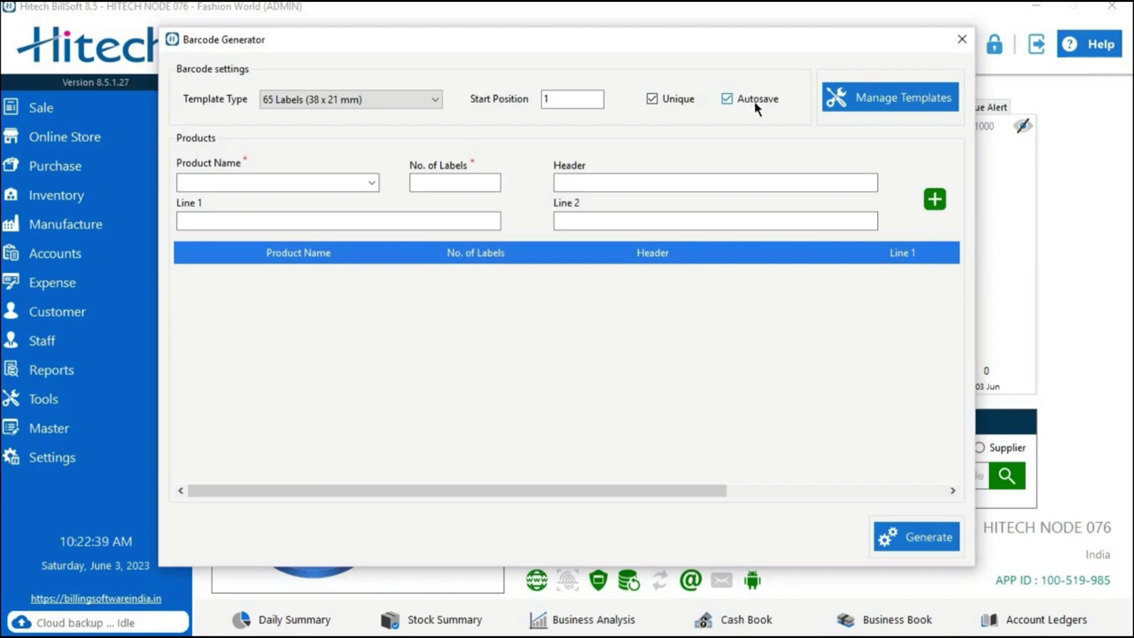
click(837, 101)
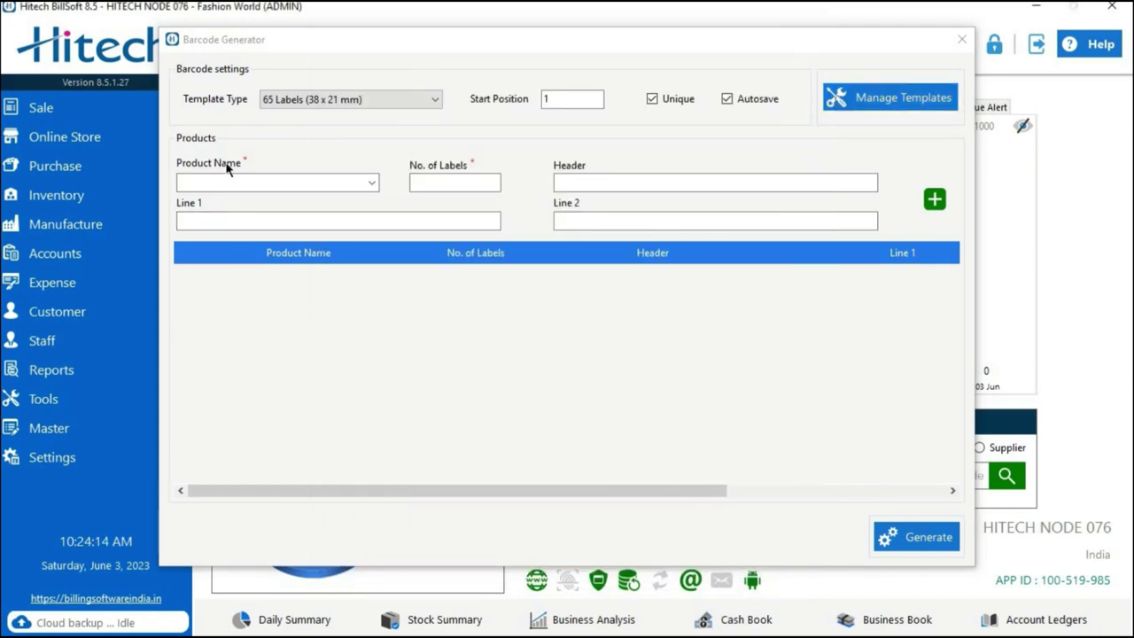
Choose JEANS FOR WOMEN as the product and set its number of labels to 10.
click(245, 185)
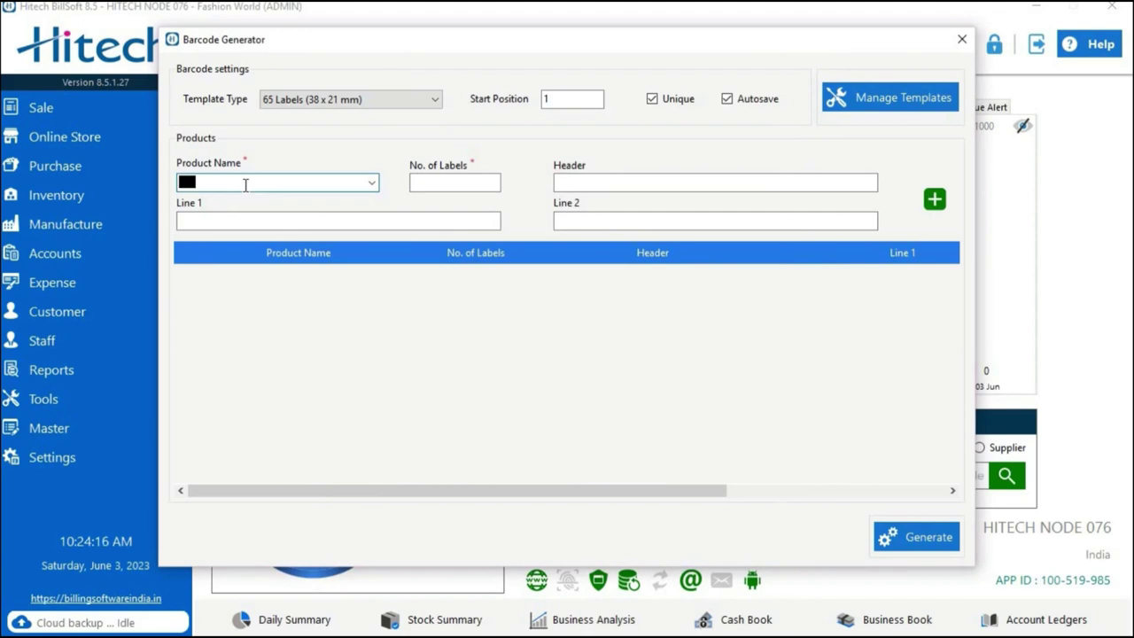
text(j)
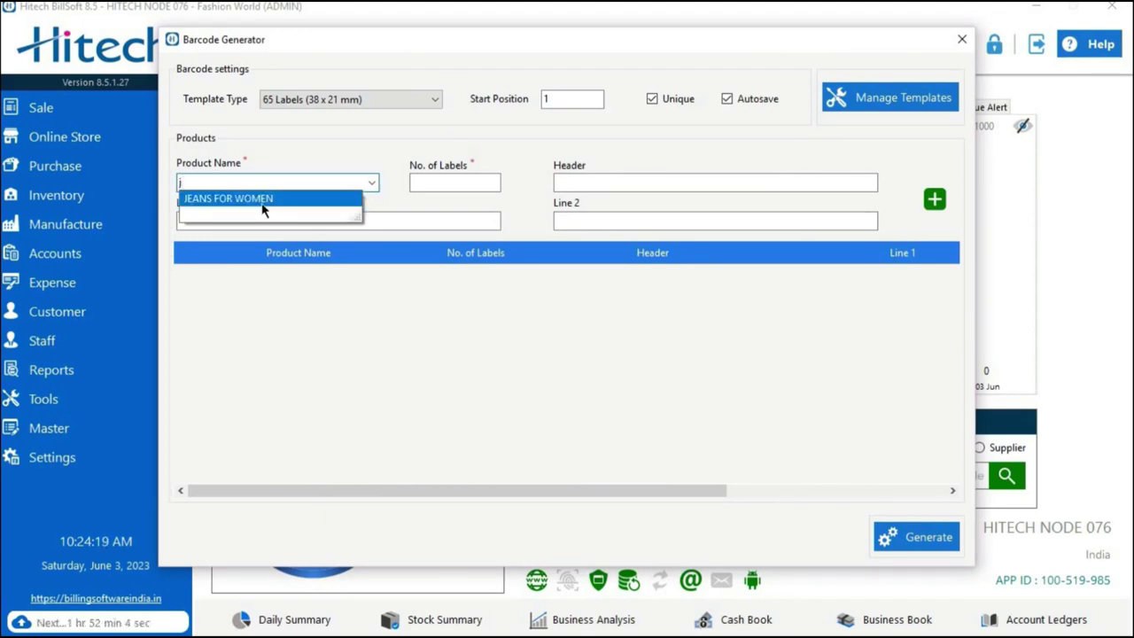
click(262, 209)
key(Return)
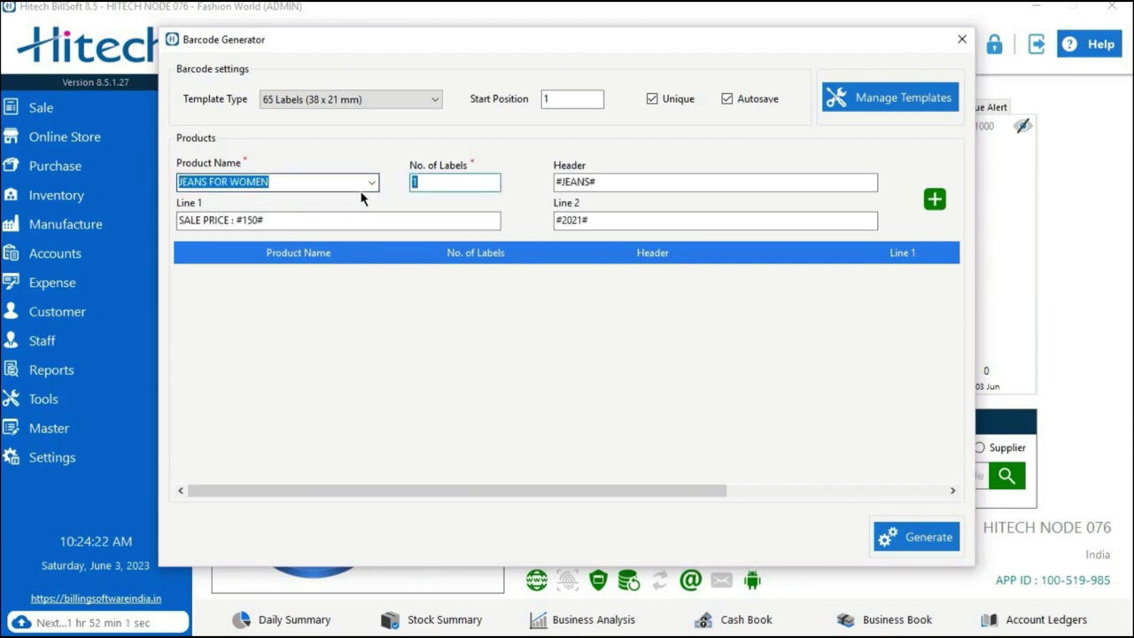
text(100)
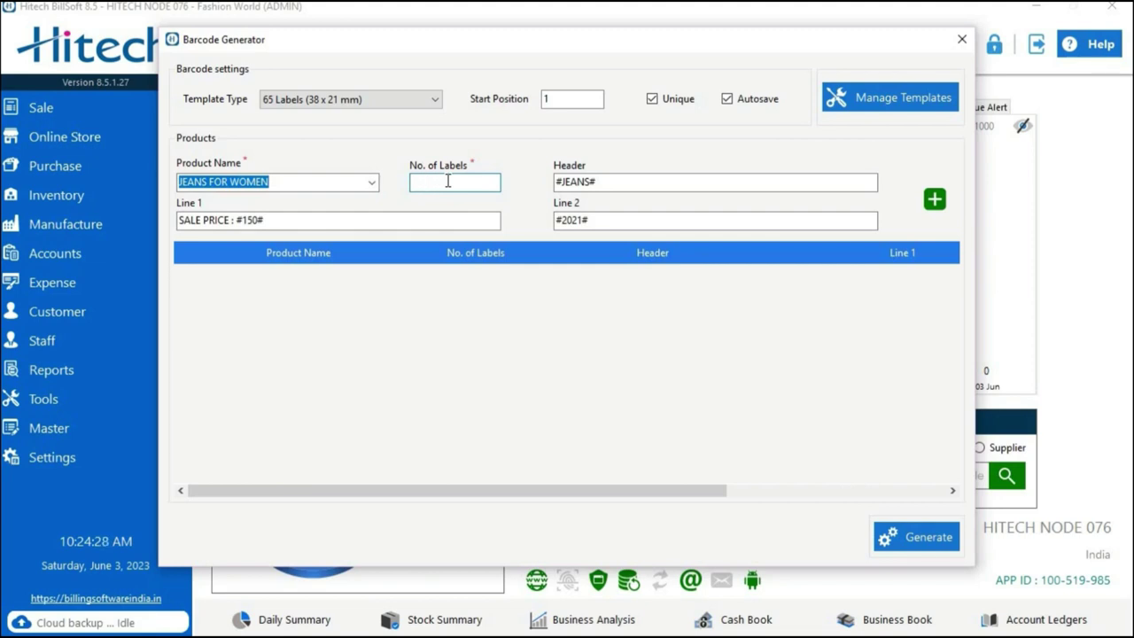
text(10)
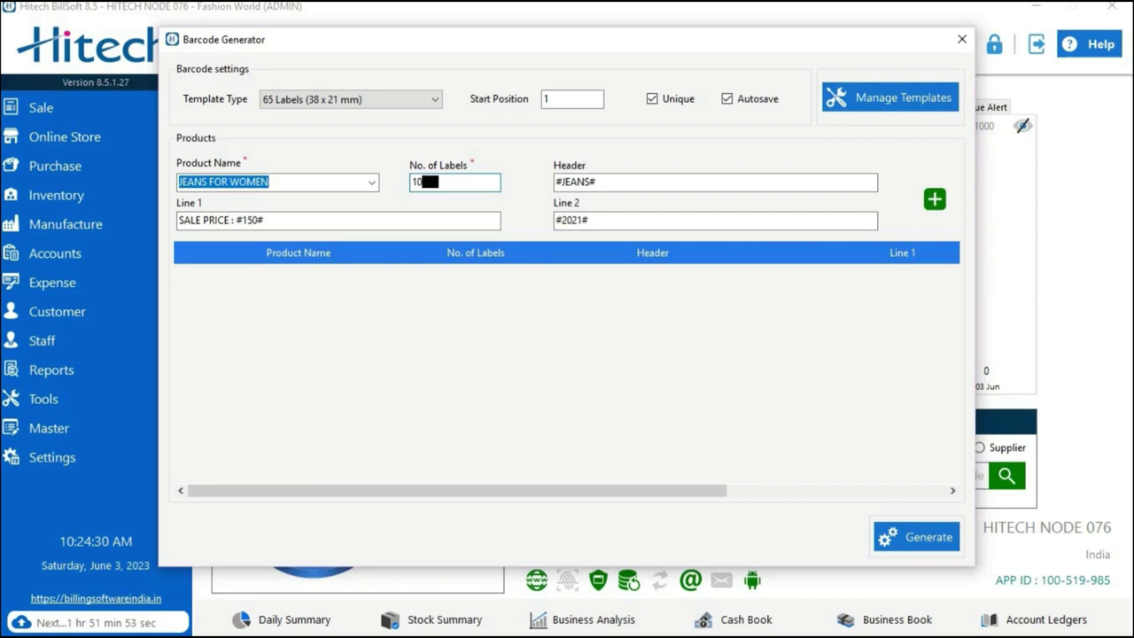
Change the label header to #TOKYOTALKIESJEANS#.
click(631, 177)
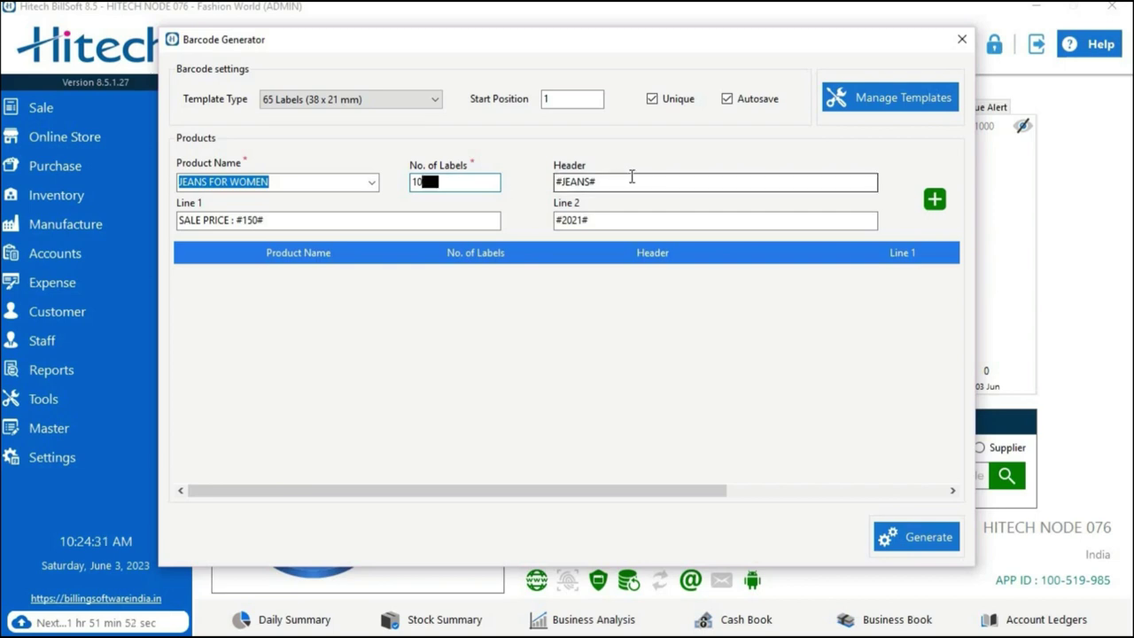
click(567, 181)
key(Right)
key(Right)
key(Right)
key(Right)
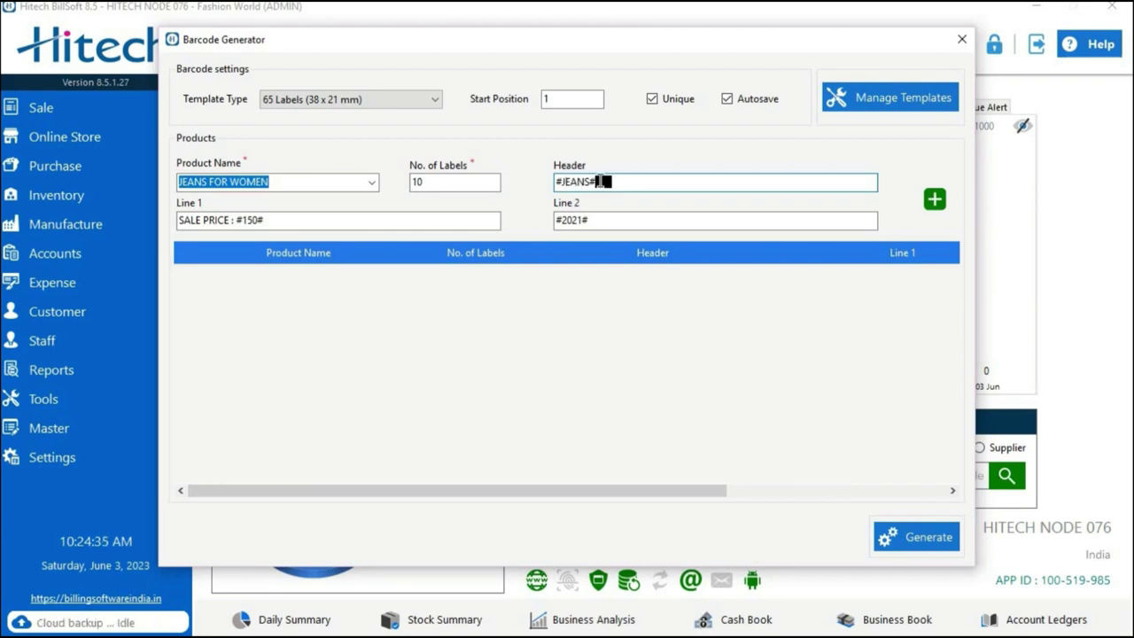
key(BackSpace)
key(BackSpace)
key(BackSpace)
key(BackSpace)
key(BackSpace)
text(TOKYO)
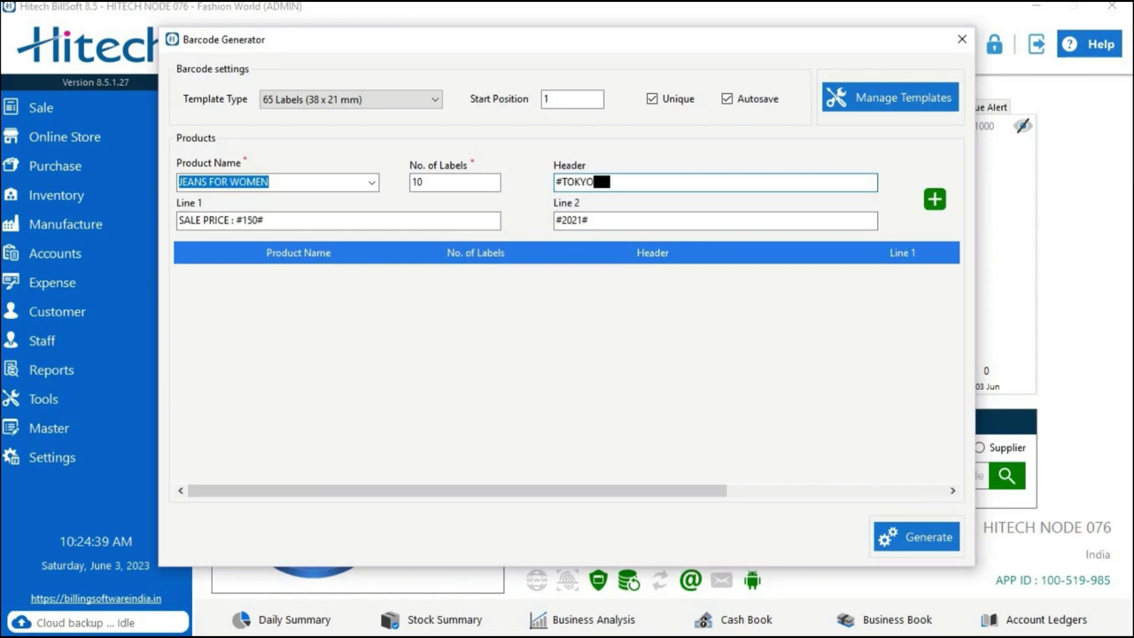
text(TALKIES)
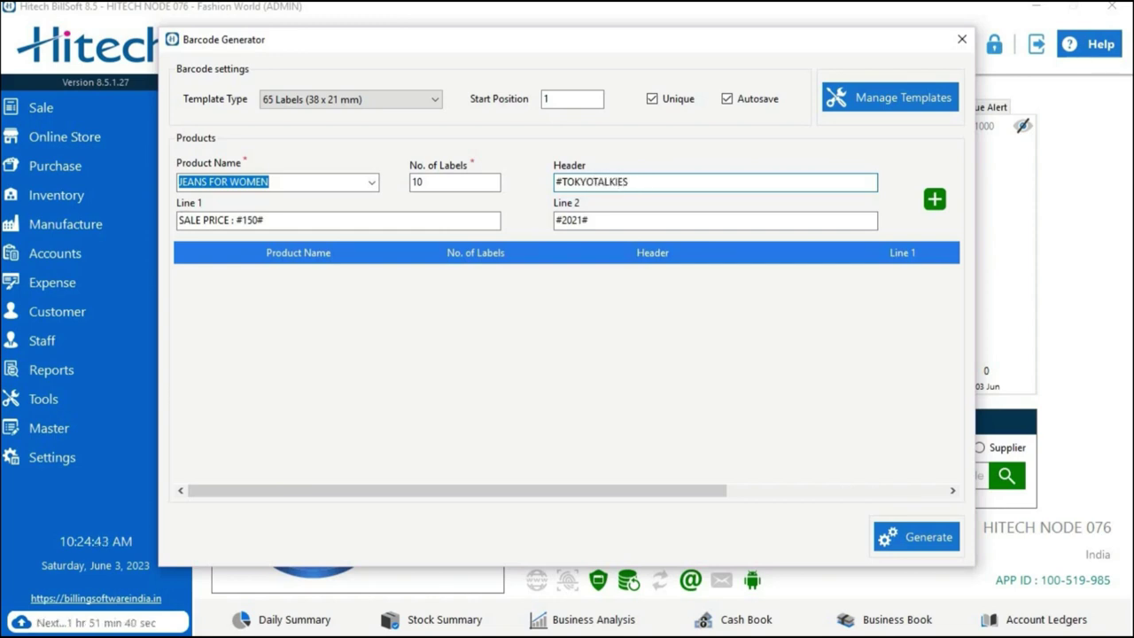
text(JEANS#)
Change Line 2 of the label to #2023#.
click(307, 223)
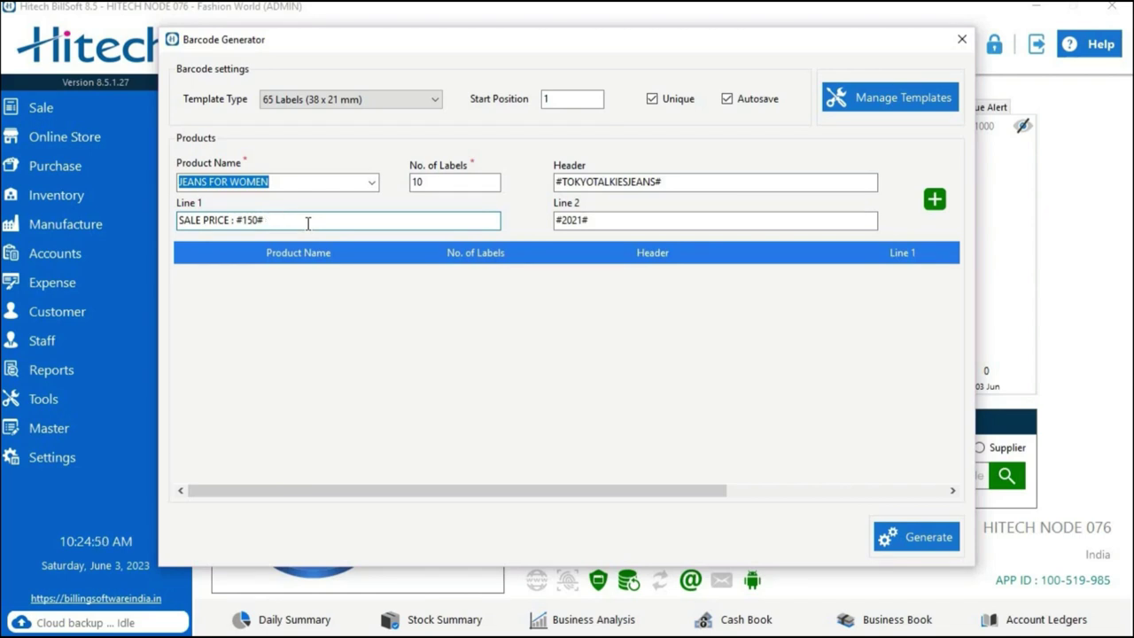
click(628, 220)
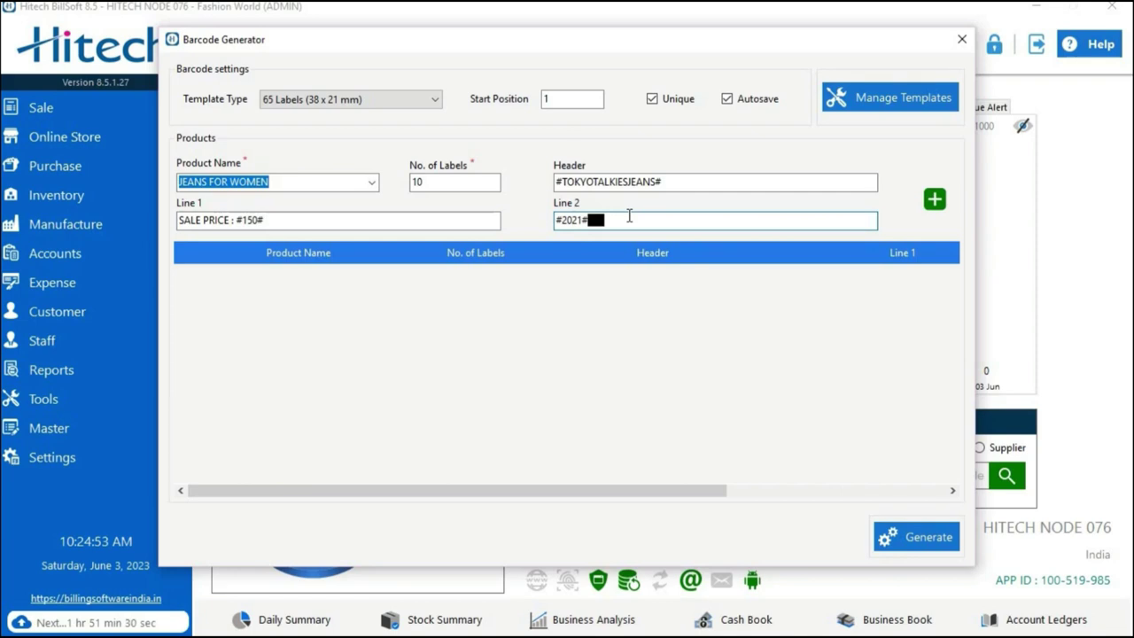
key(BackSpace)
key(BackSpace)
text(3#)
click(793, 312)
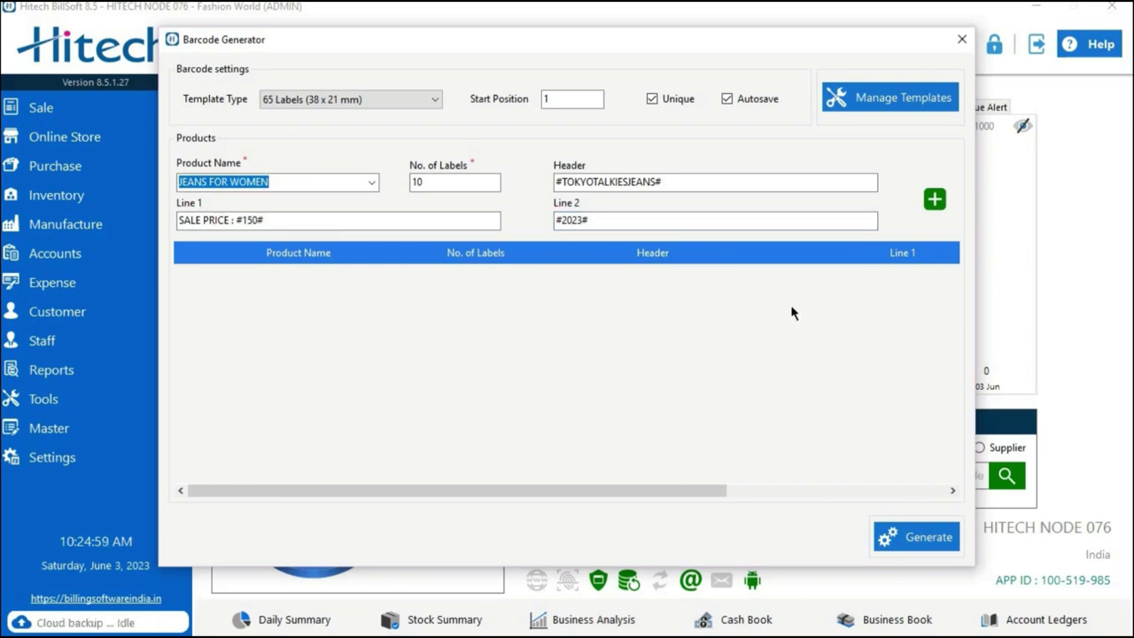
Add the JEANS FOR WOMEN label entry to the generation list and select its row.
click(935, 201)
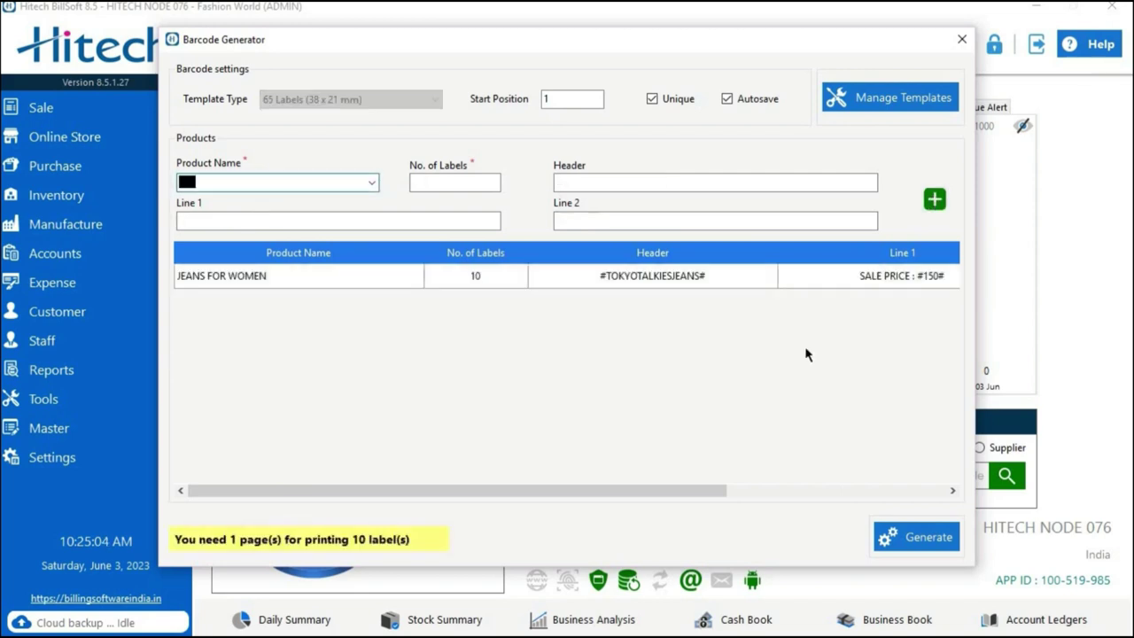
right_click(669, 282)
click(618, 314)
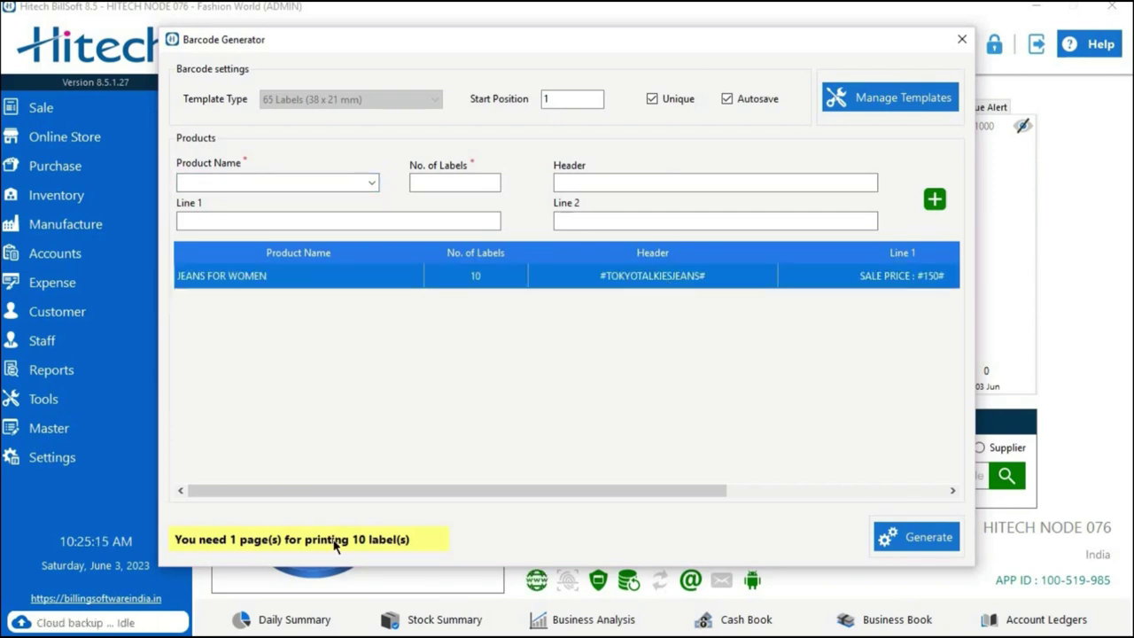
Generate the barcode label sheet for JEANS FOR WOMEN and zoom out its print preview.
click(896, 538)
click(572, 369)
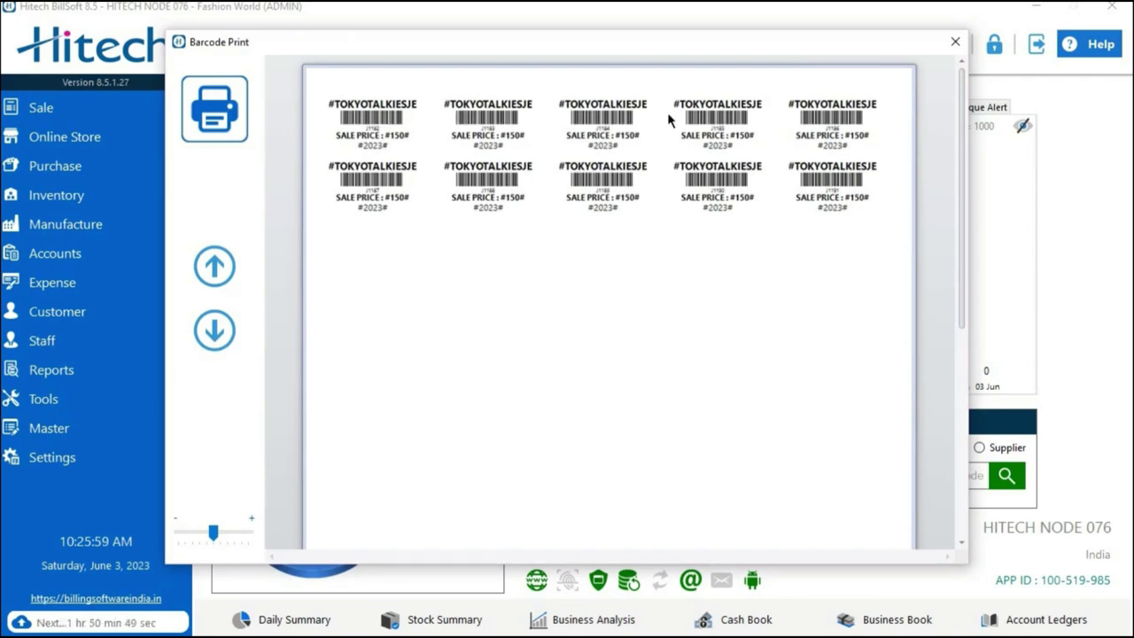
drag(213, 531, 198, 532)
Print the label sheet to an OpenXPS file named BARCODE in Documents and close the print preview.
click(209, 124)
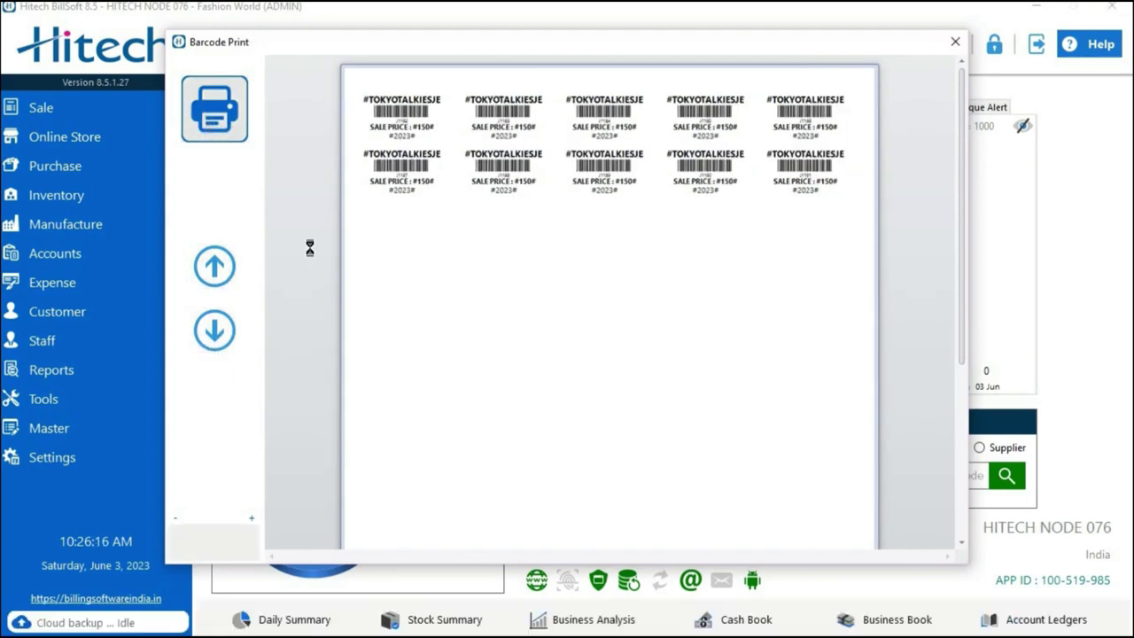
click(472, 394)
click(474, 406)
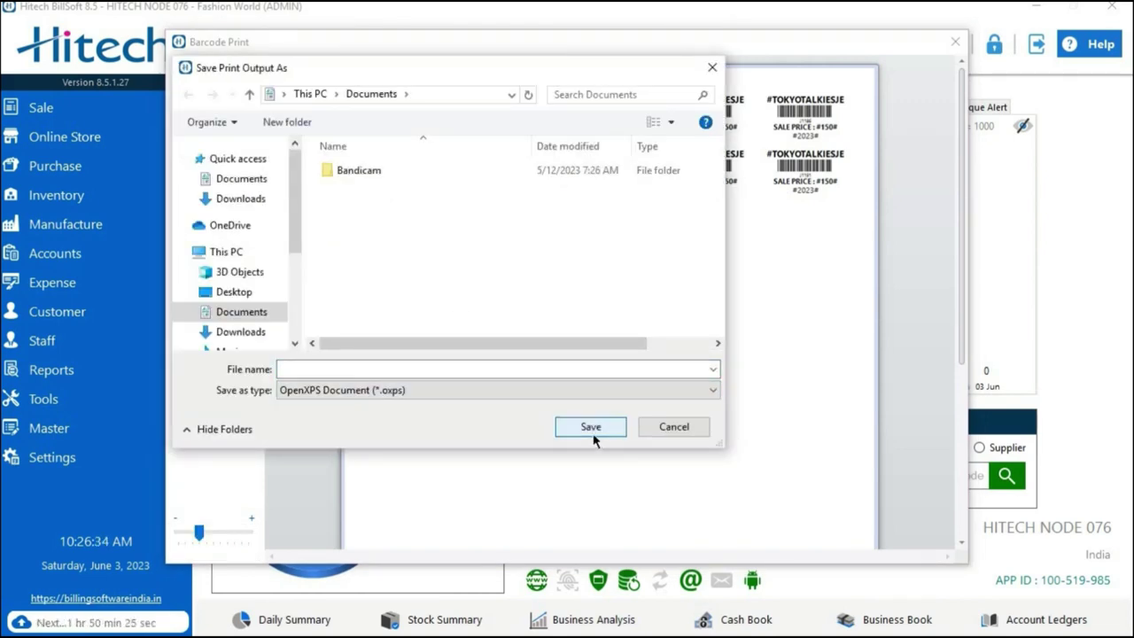
text(BARCODE)
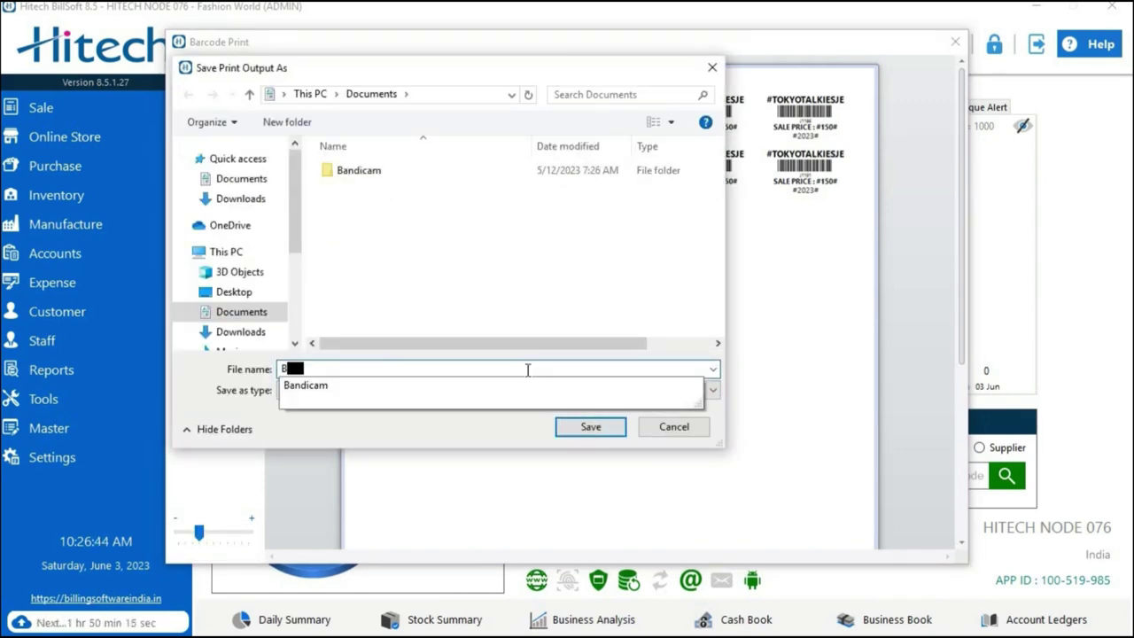
click(591, 428)
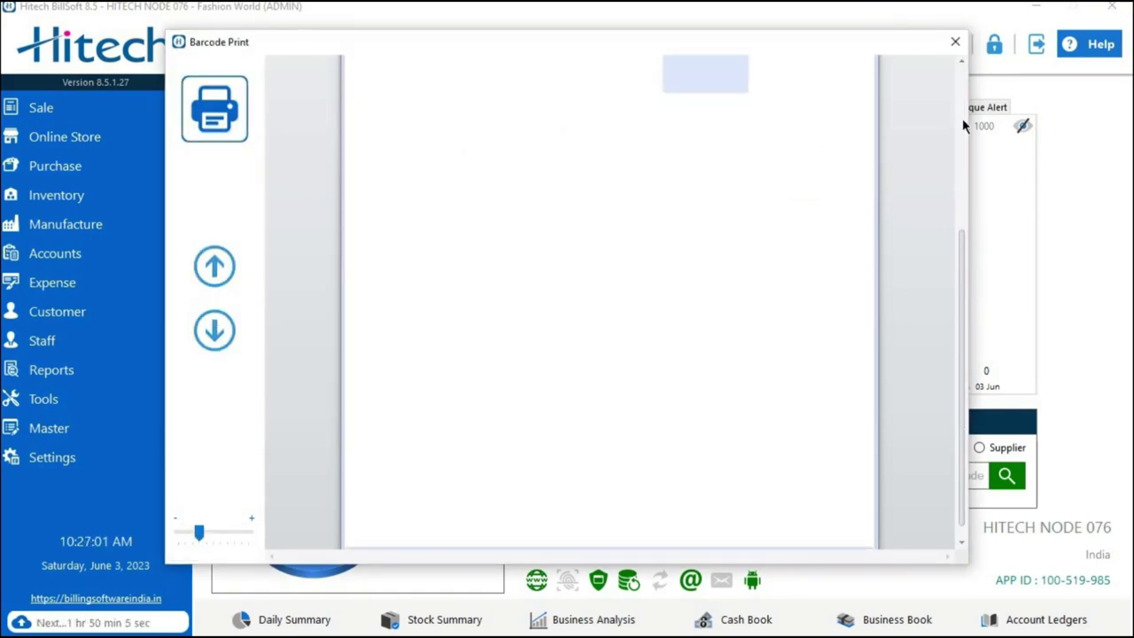
click(955, 44)
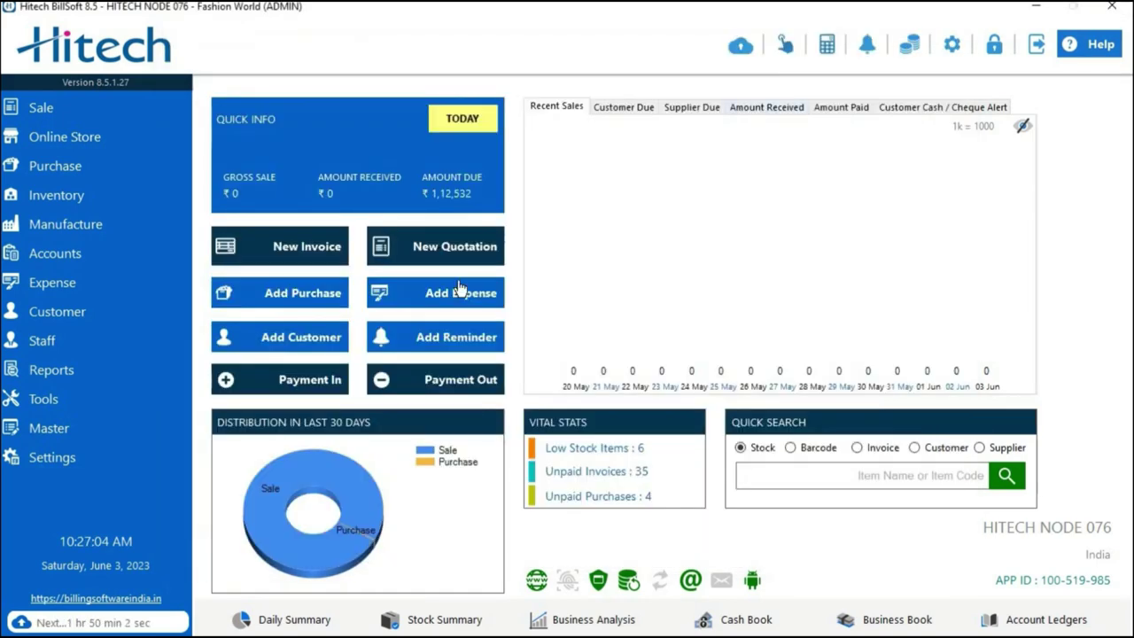
Open the A4 barcode generator from the item management list and set the start position to 2.
click(114, 404)
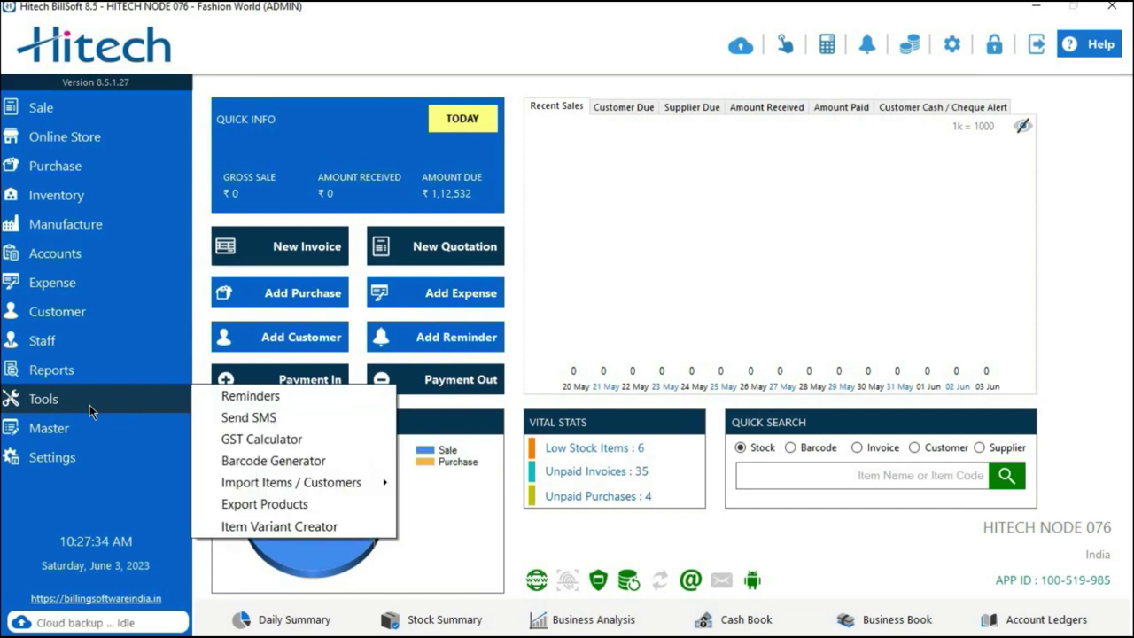
click(77, 432)
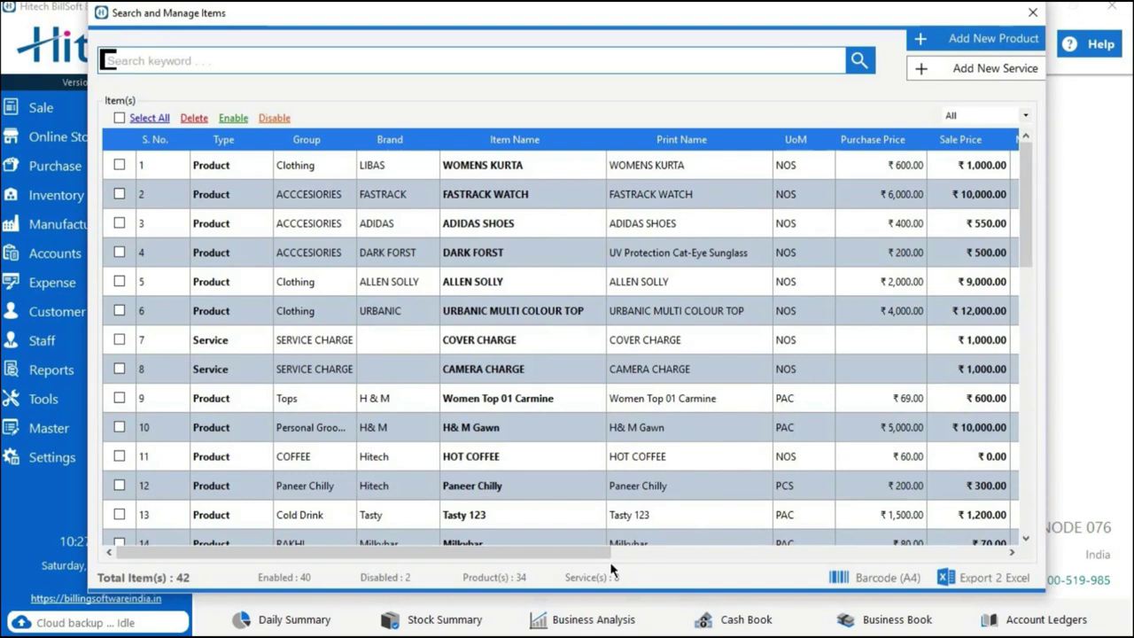
click(857, 580)
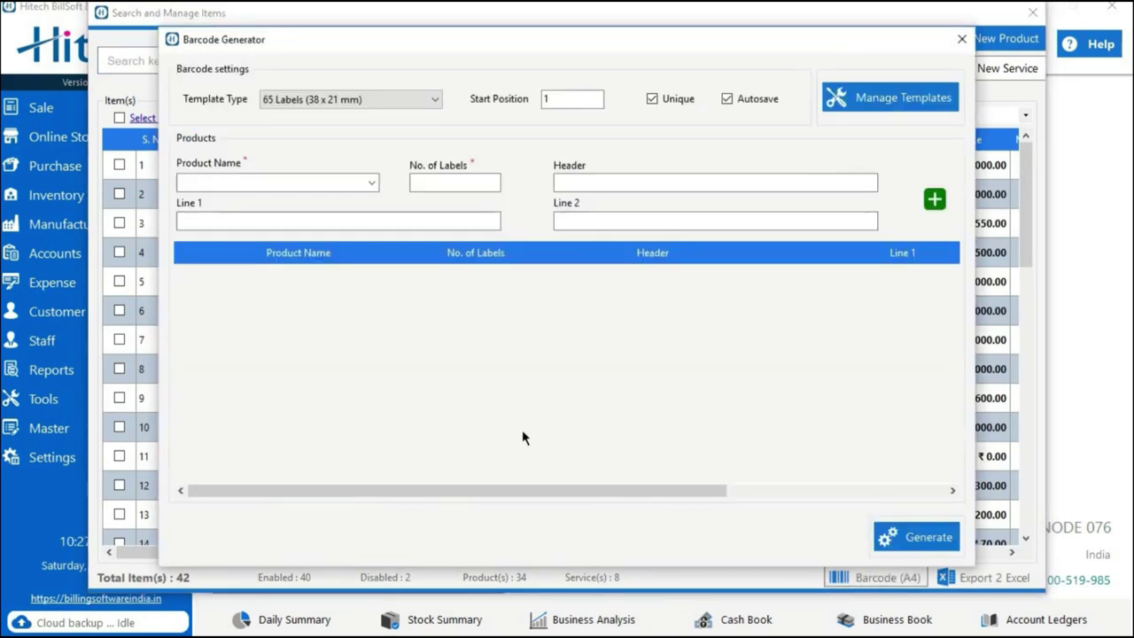
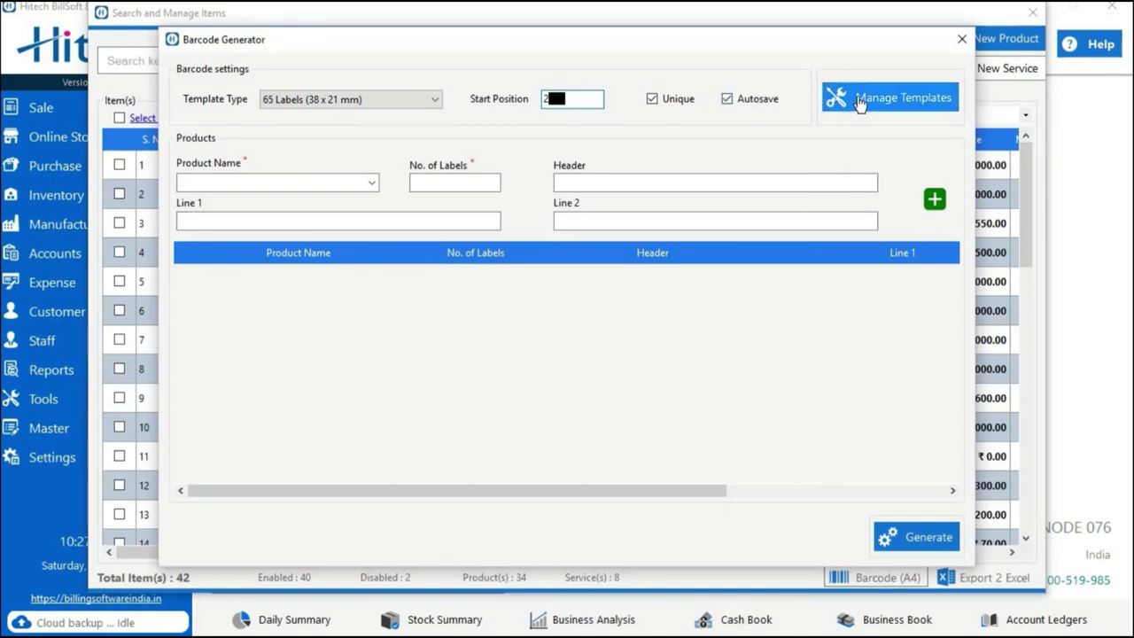
Review the template settings for 65 Labels (38 x 21 mm) and close them without changes.
click(877, 98)
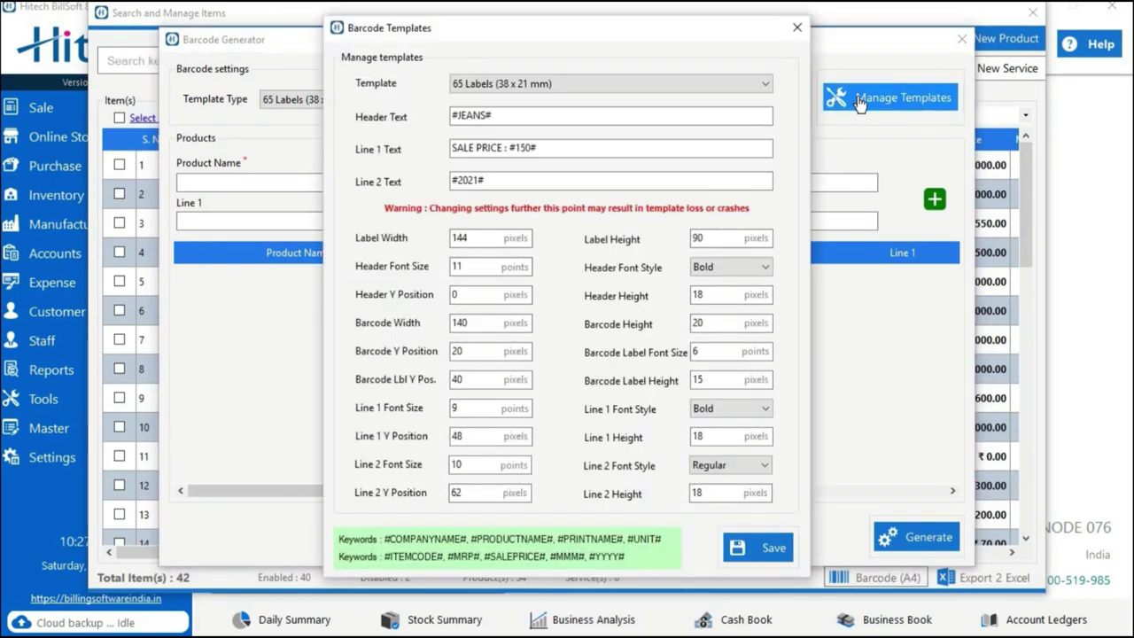
click(797, 30)
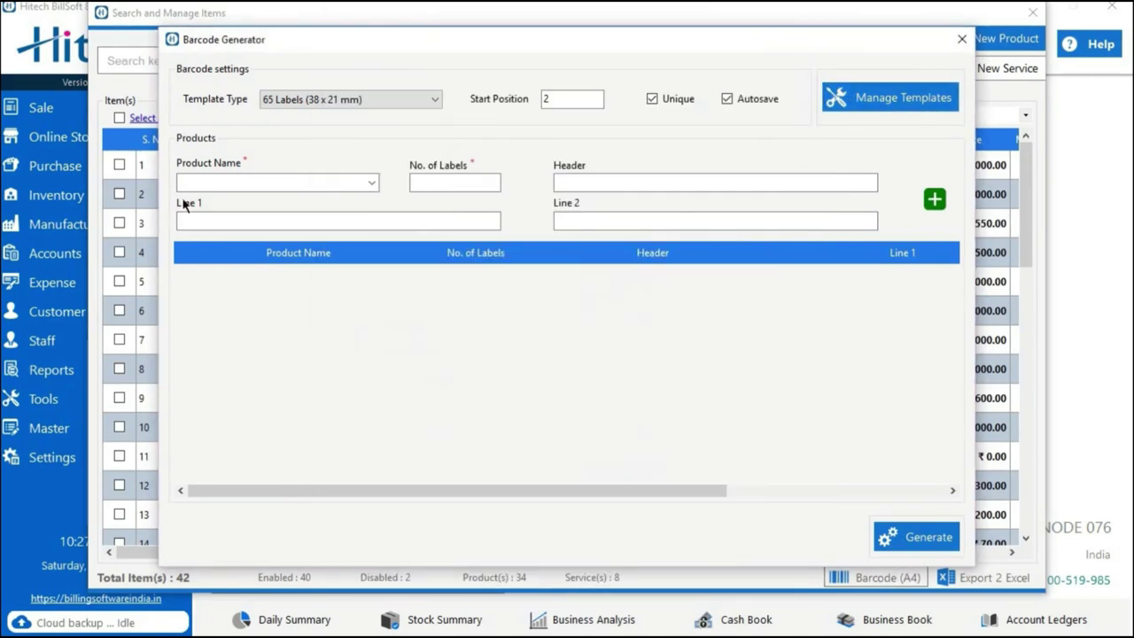
Choose Kurti Embriodered as the product and set its number of labels to 12.
click(239, 184)
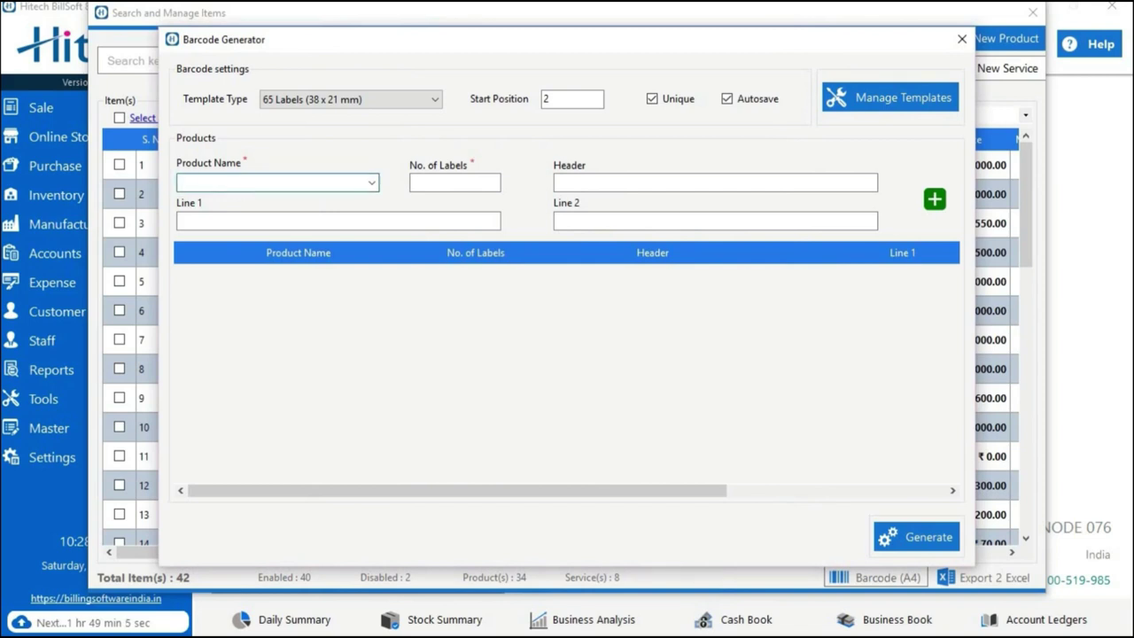
text(K)
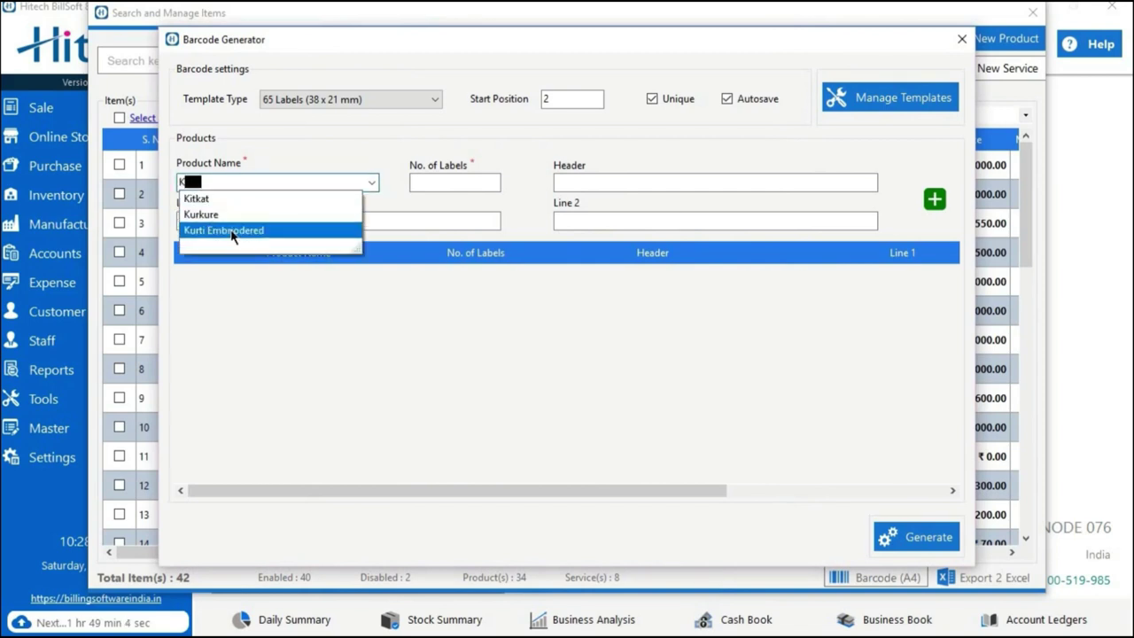
click(232, 231)
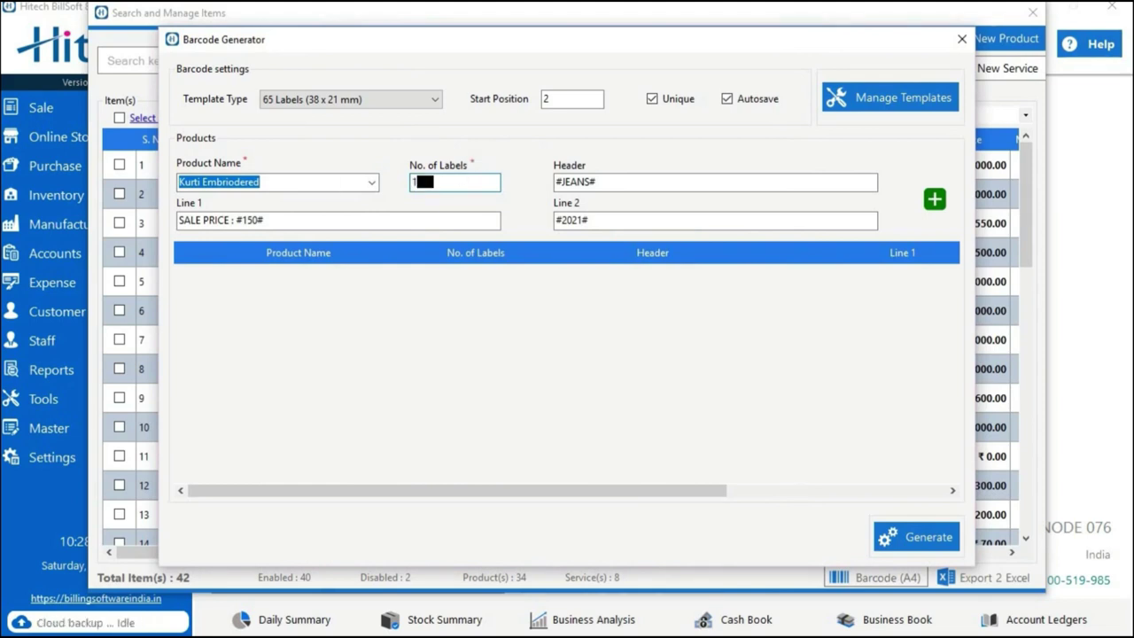
text(12)
Replace the label header with SABYASACHI KURTI and add the Kurti Embriodered entry to the generation list.
click(611, 181)
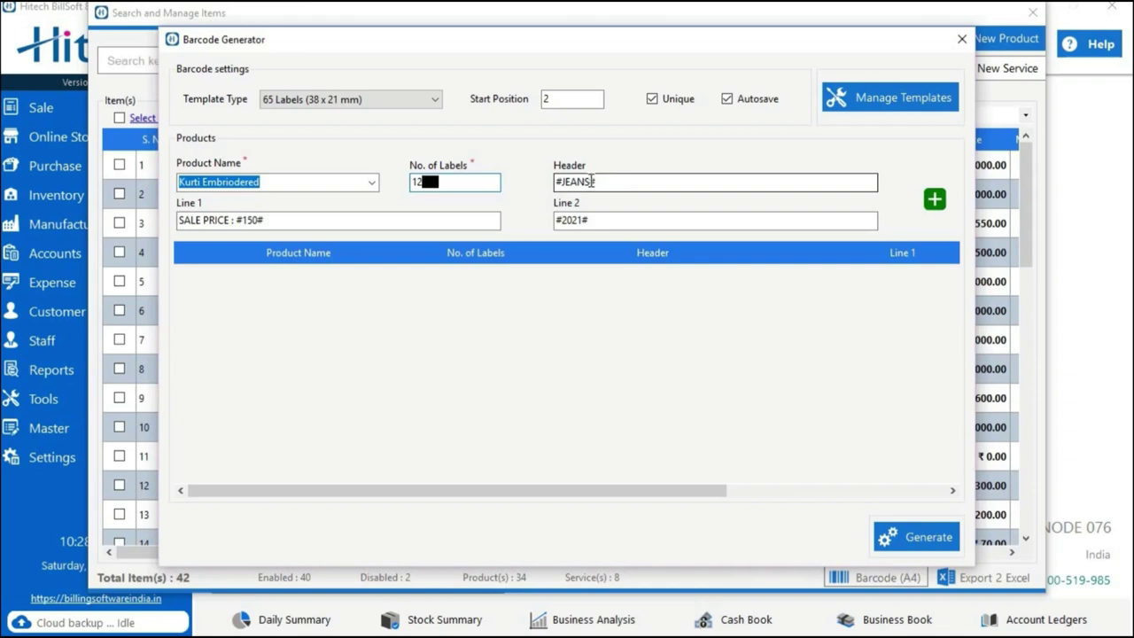
key(ctrl+a)
key(BackSpace)
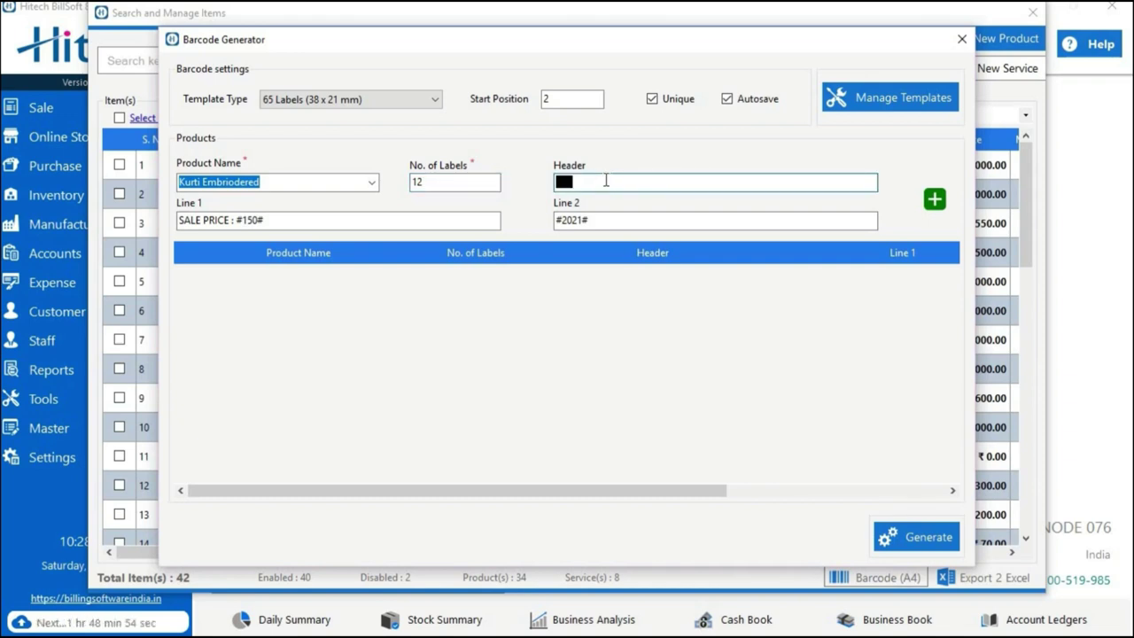
text(SABYASACHI KURTI)
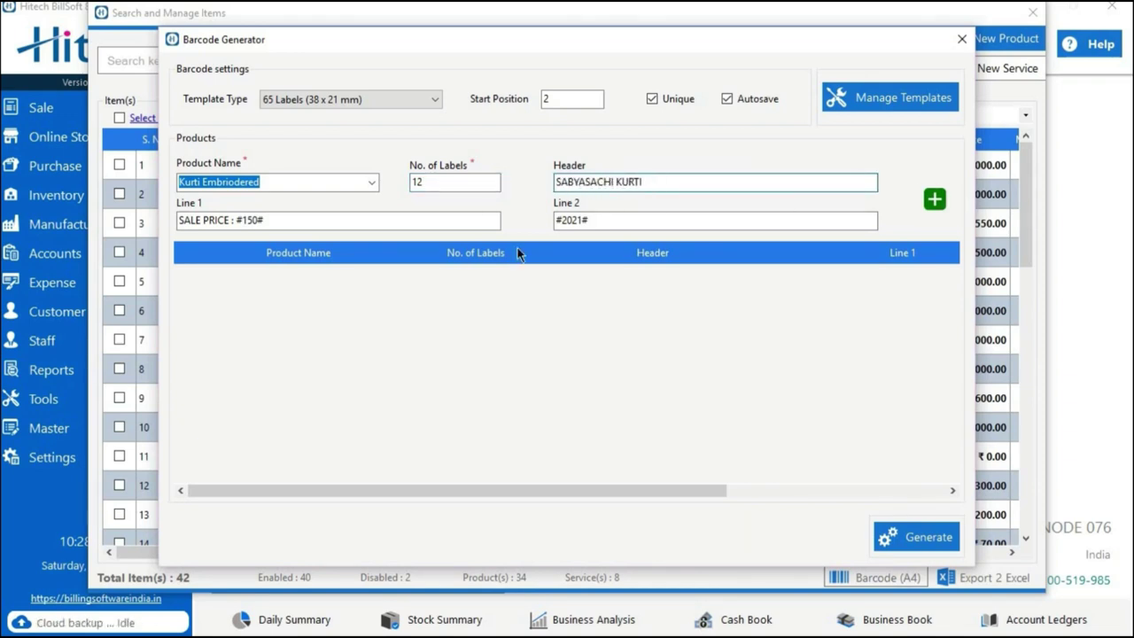
key(Tab)
key(BackSpace)
click(934, 198)
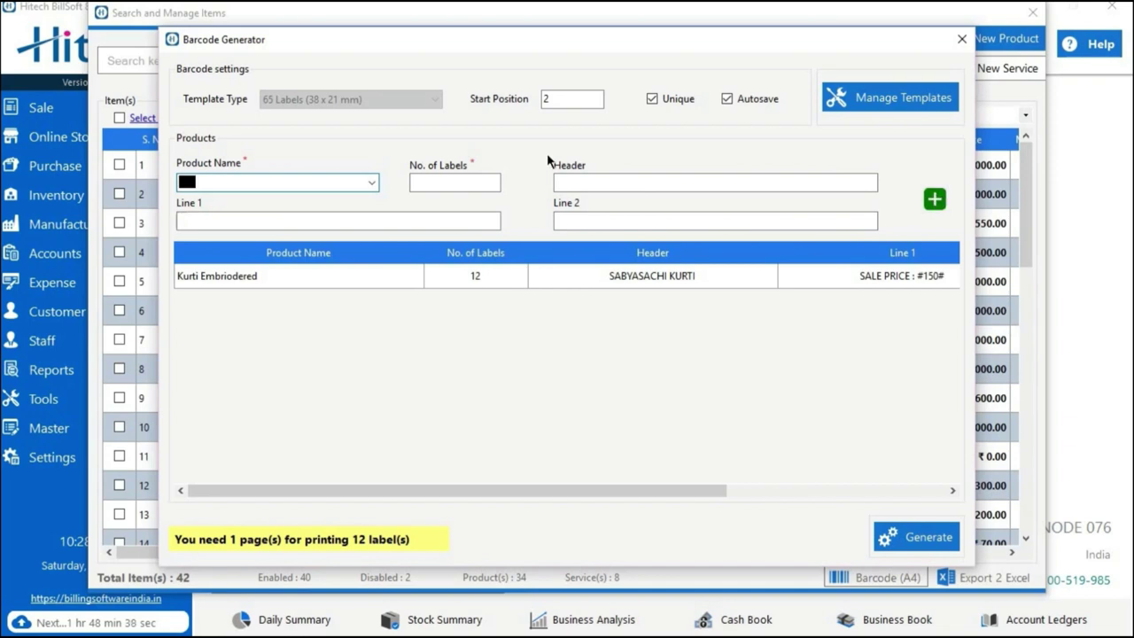
Choose ADIDAS SHOES as the next product and set its number of labels to 19.
click(372, 183)
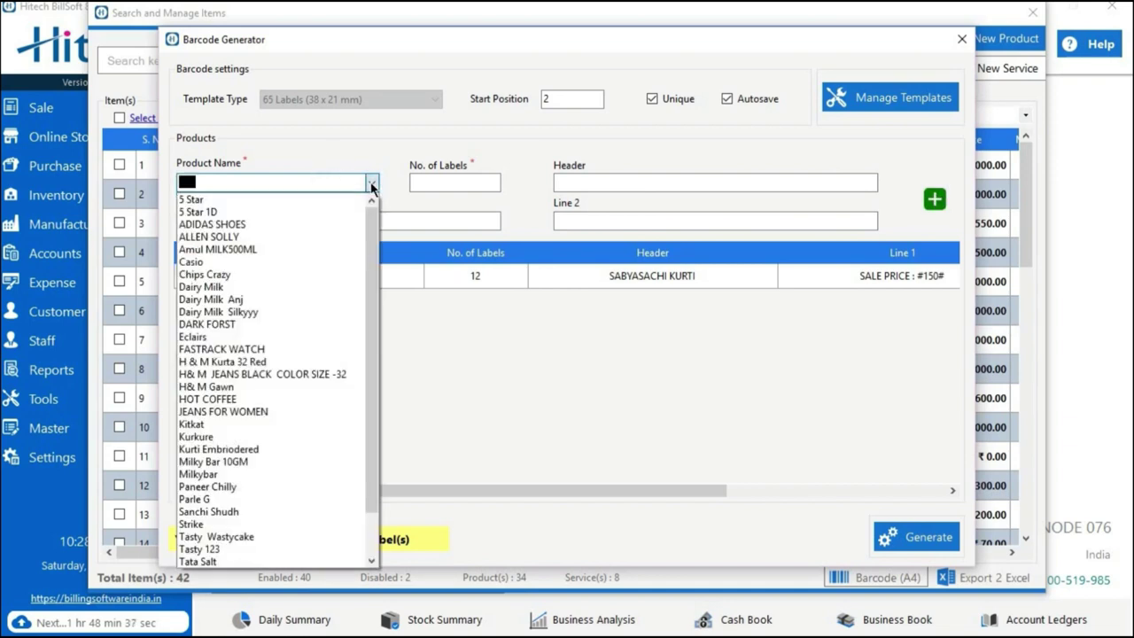
click(278, 224)
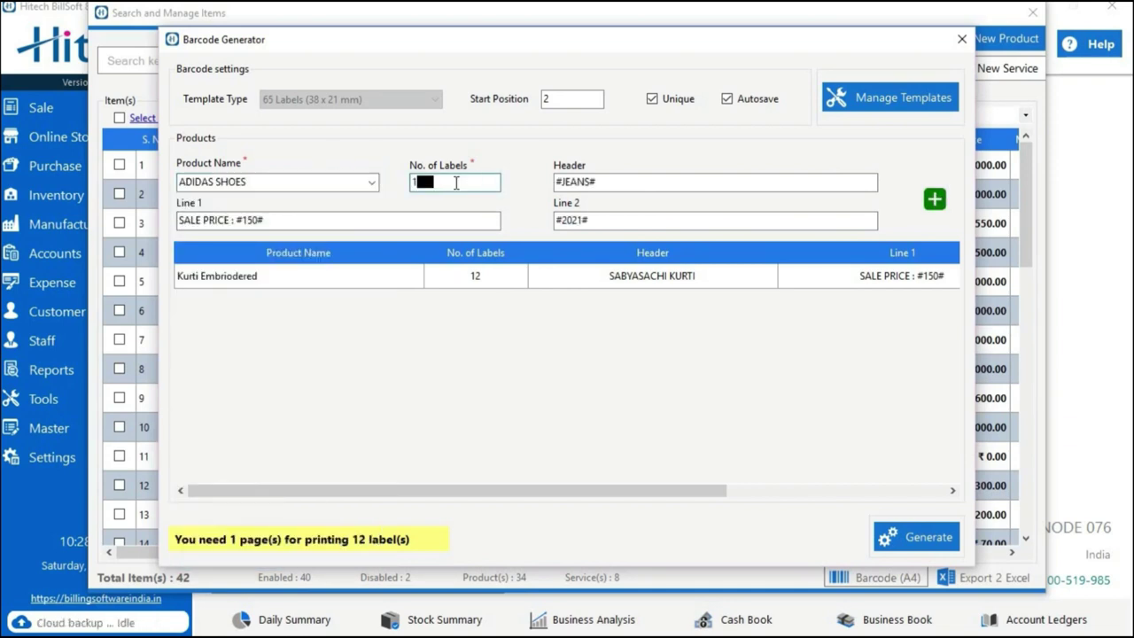
text(2)
key(BackSpace)
text(9)
Clear the header and Line 2 texts for ADIDAS SHOES and add the entry to the generation list.
key(Tab)
key(BackSpace)
key(Tab)
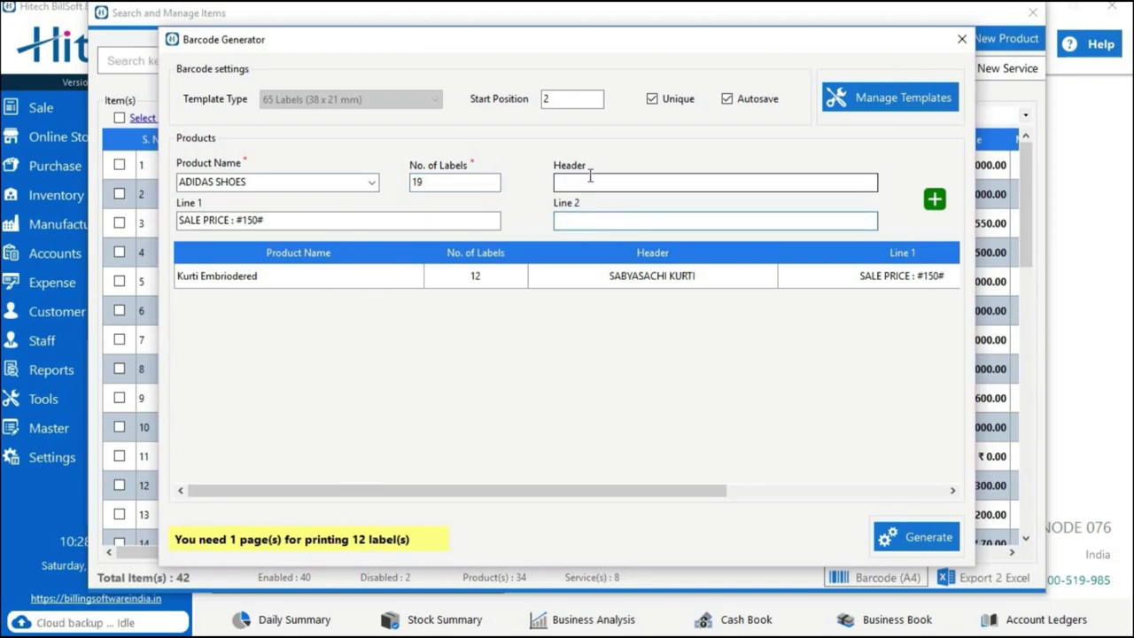
key(BackSpace)
key(shift+Tab)
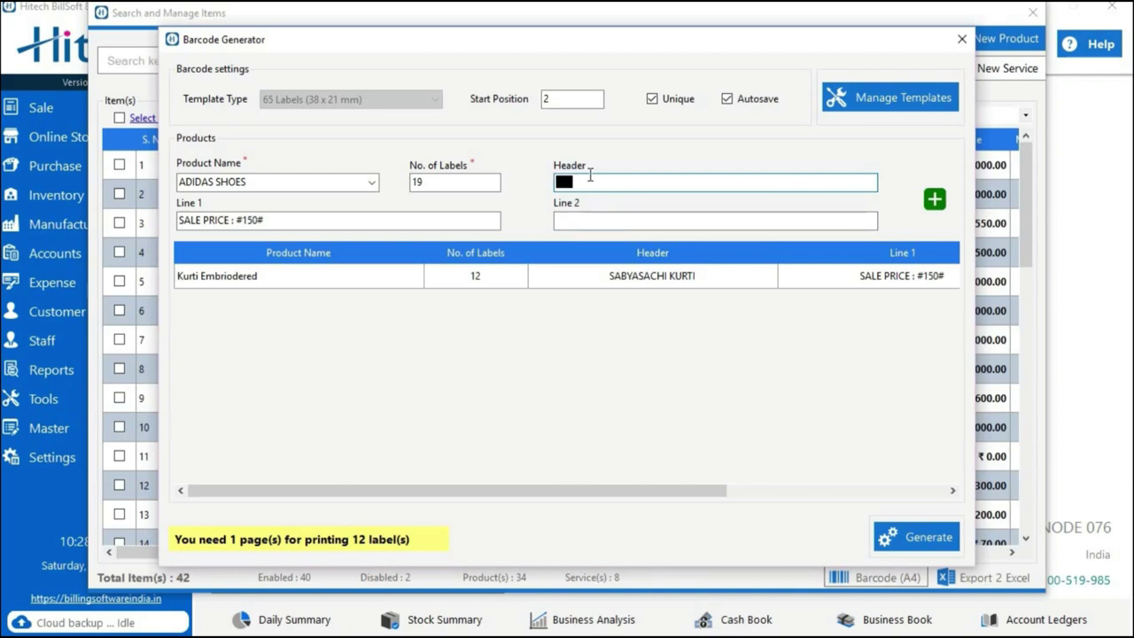
click(937, 203)
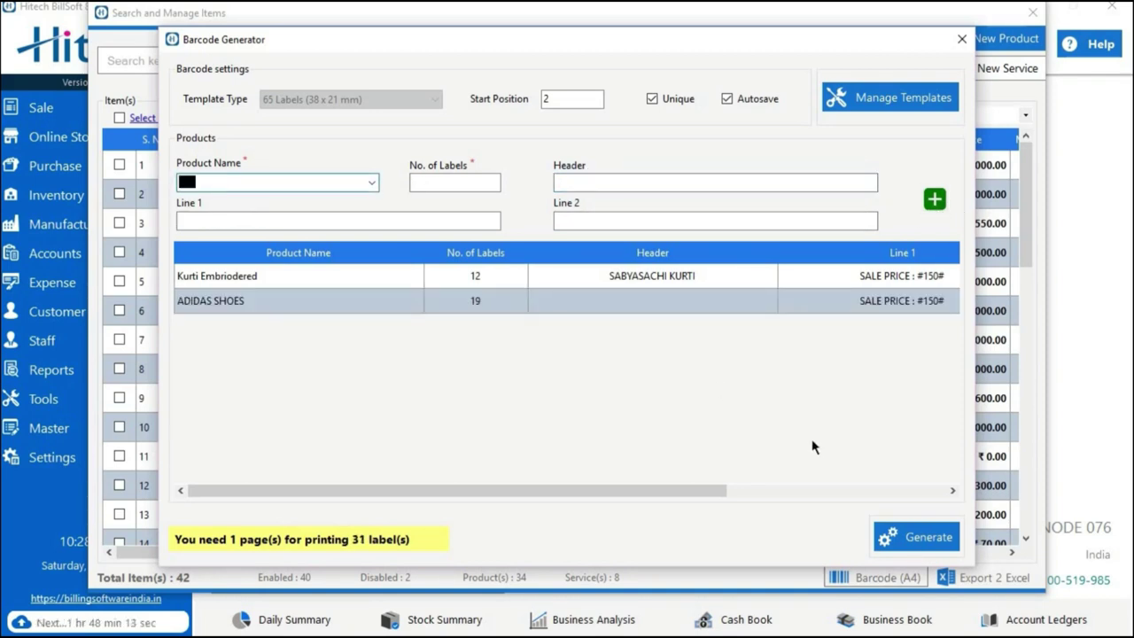
Generate the label sheet for both products and print it to an OpenXPS file named barcode in Documents.
click(903, 535)
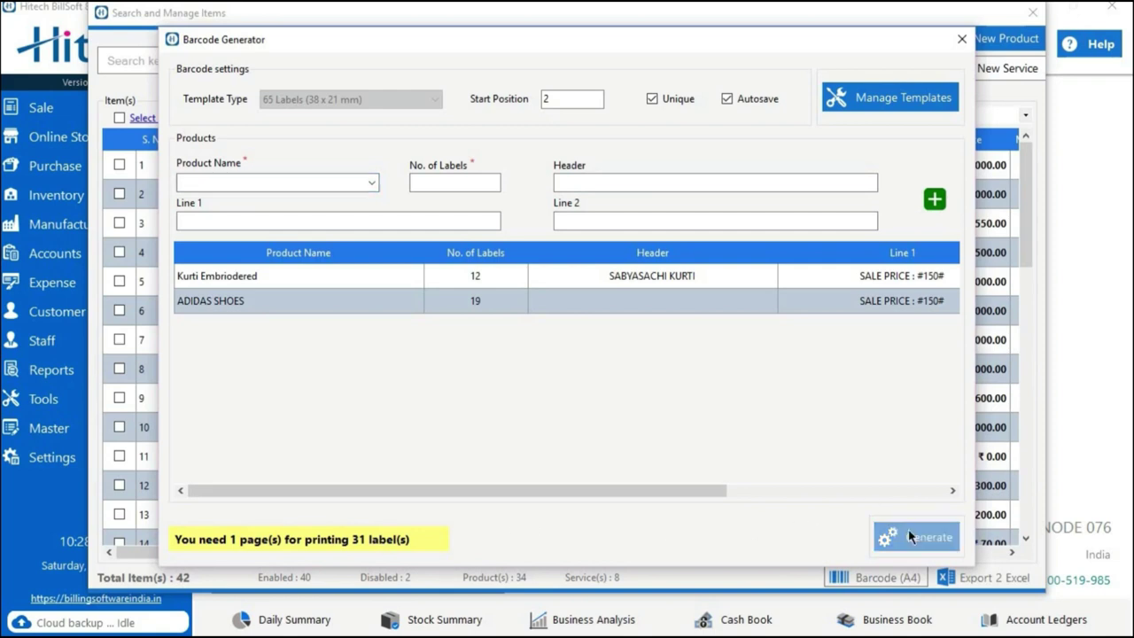
click(574, 368)
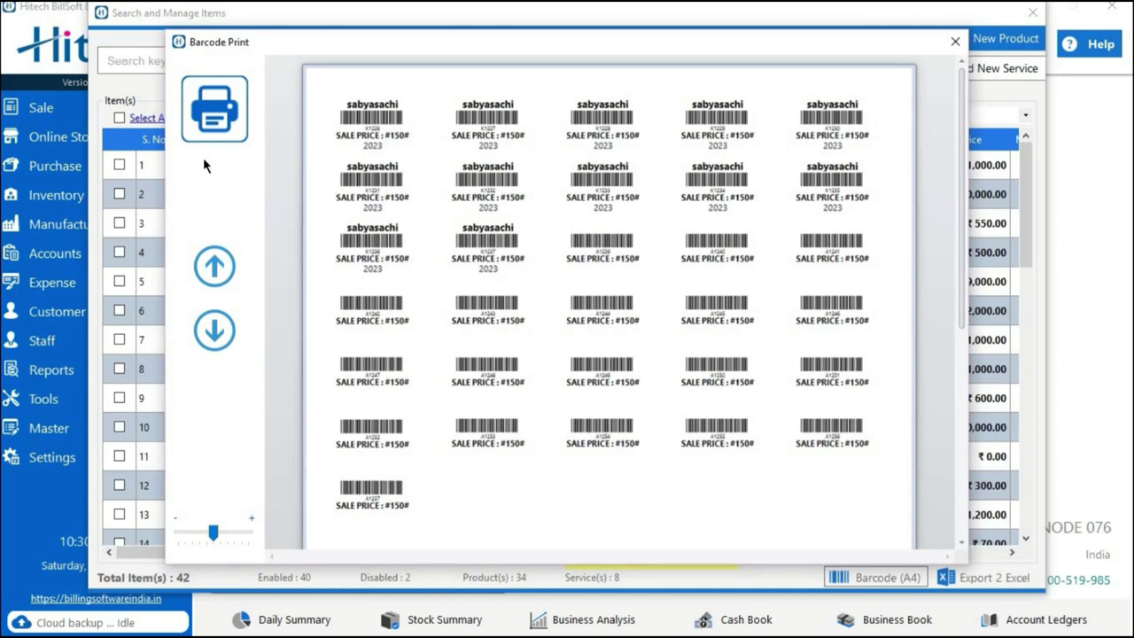
click(213, 113)
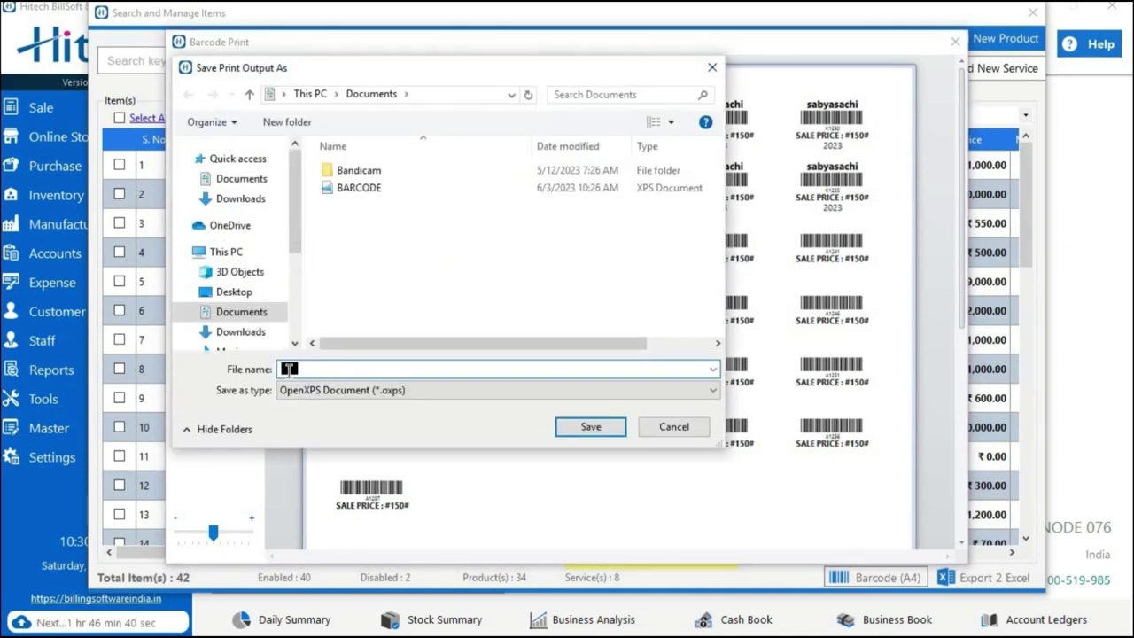
text(barcode)
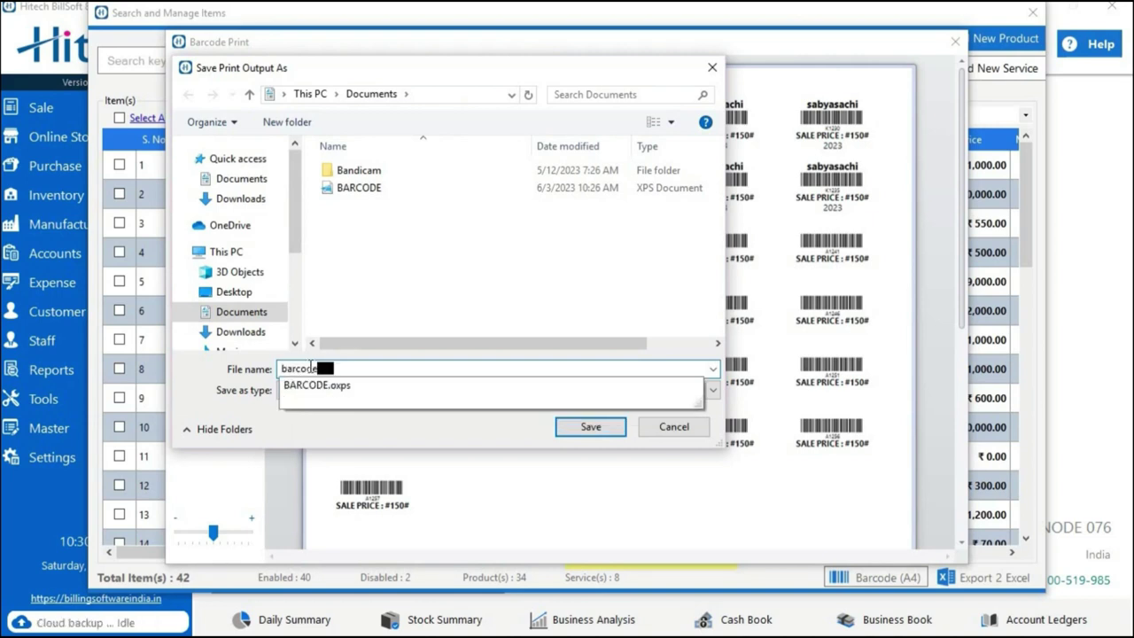
key(Return)
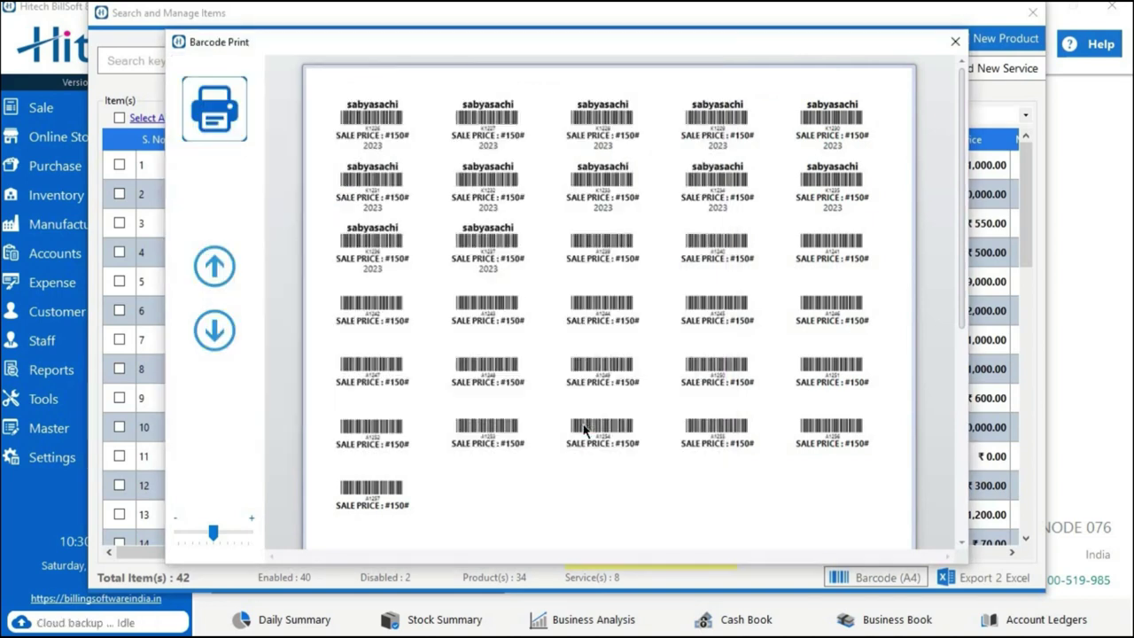
Close the barcode print preview and the item management list.
click(795, 174)
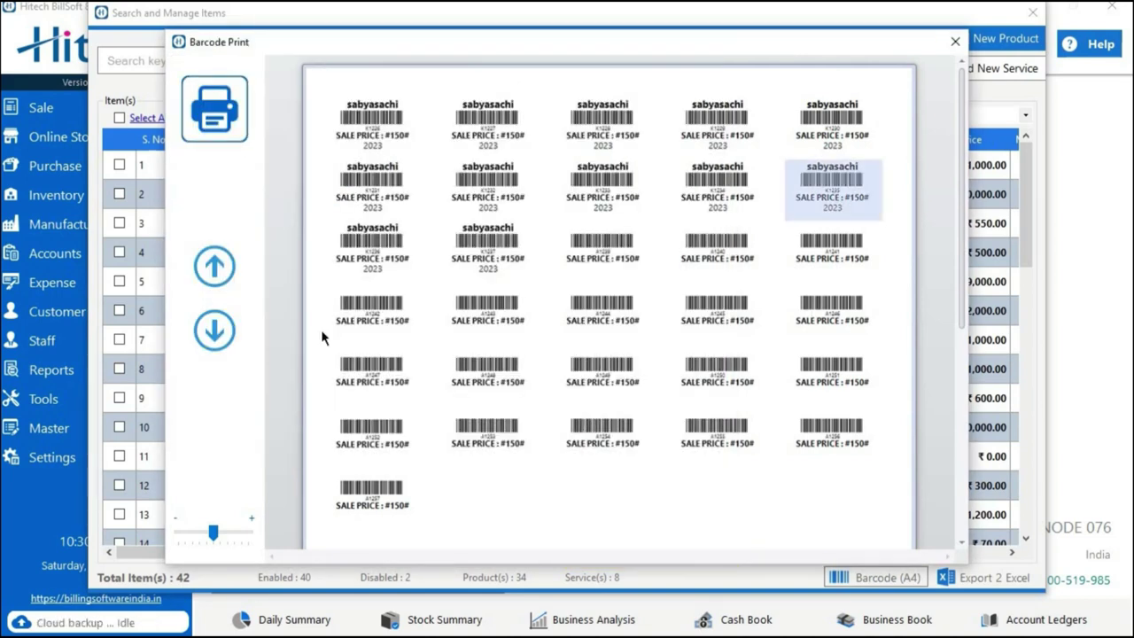
click(953, 42)
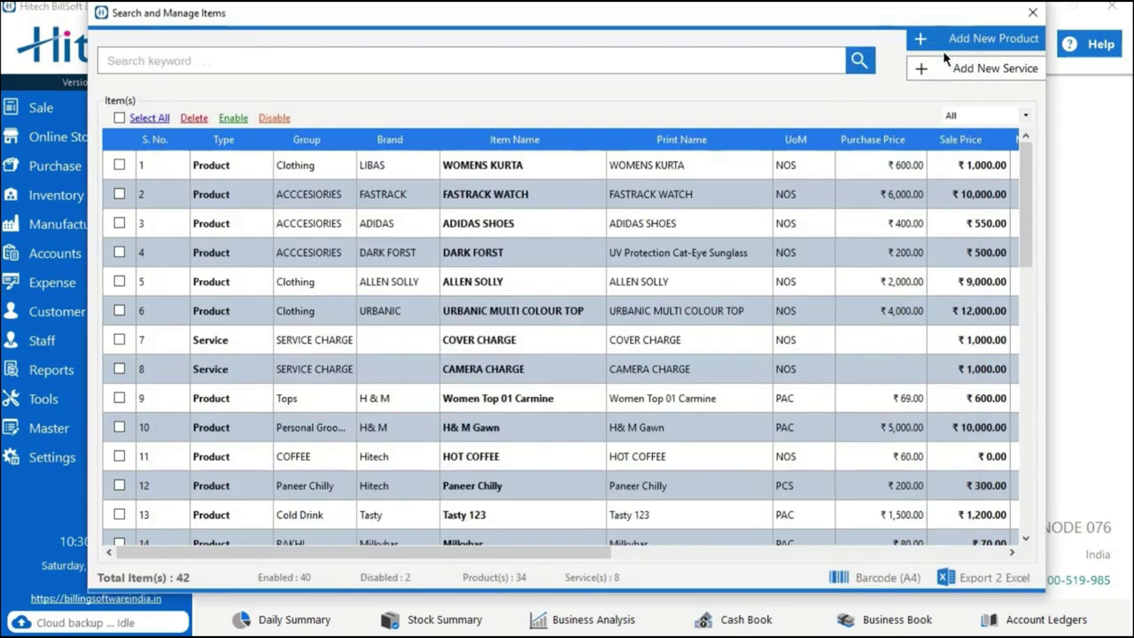
click(1032, 12)
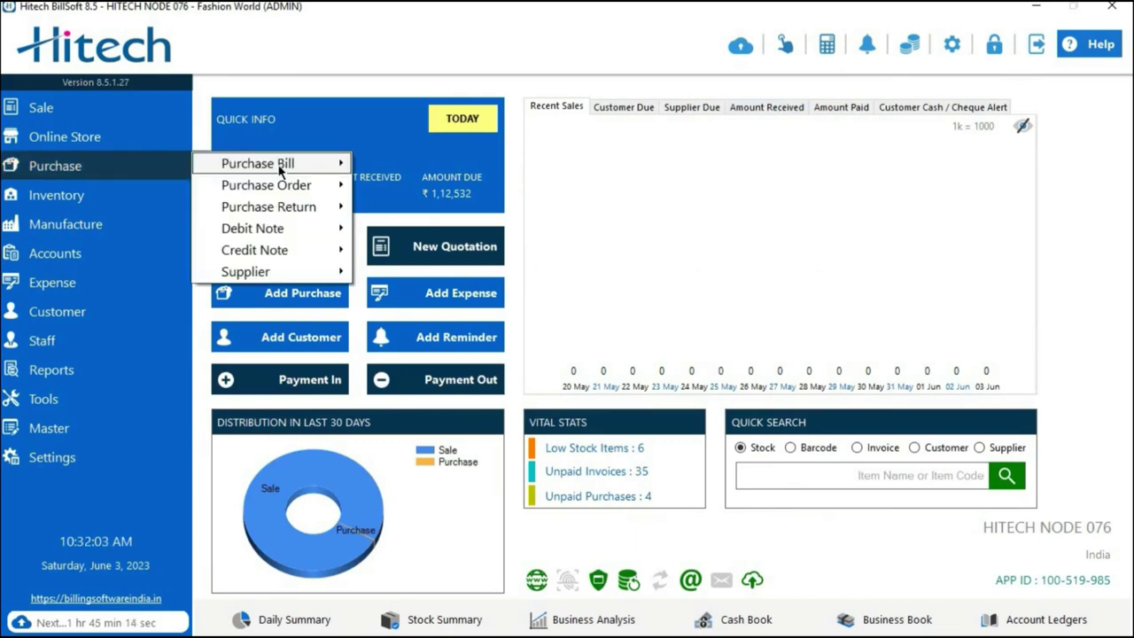
Create a new purchase bill and set its purchase type to GST.
mouse_move(266, 164)
click(413, 167)
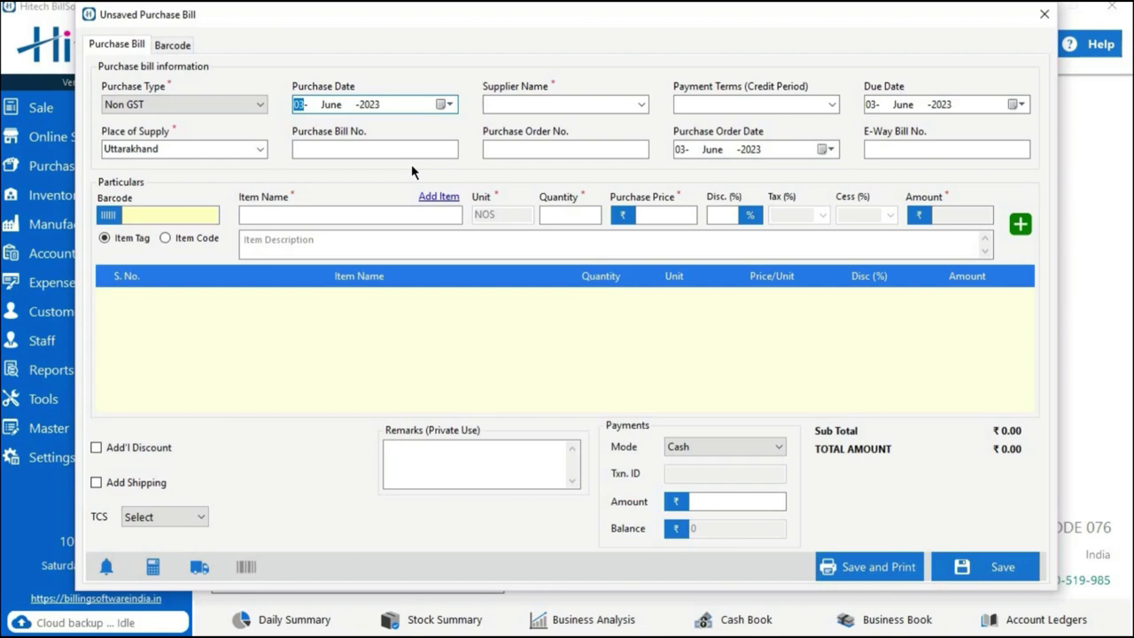
click(252, 108)
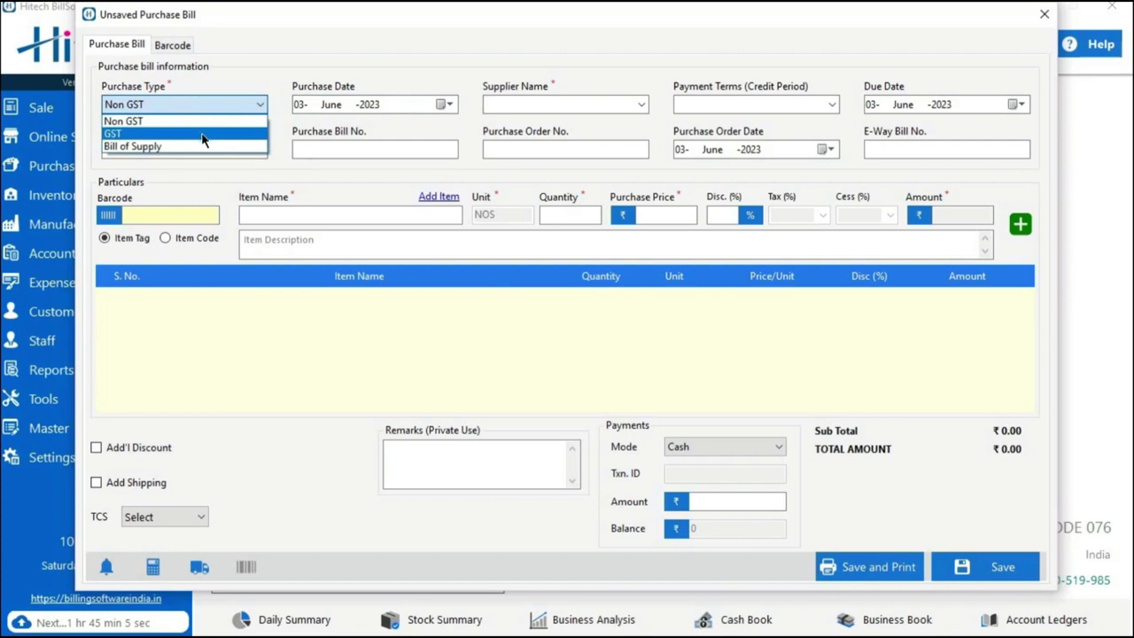
click(203, 135)
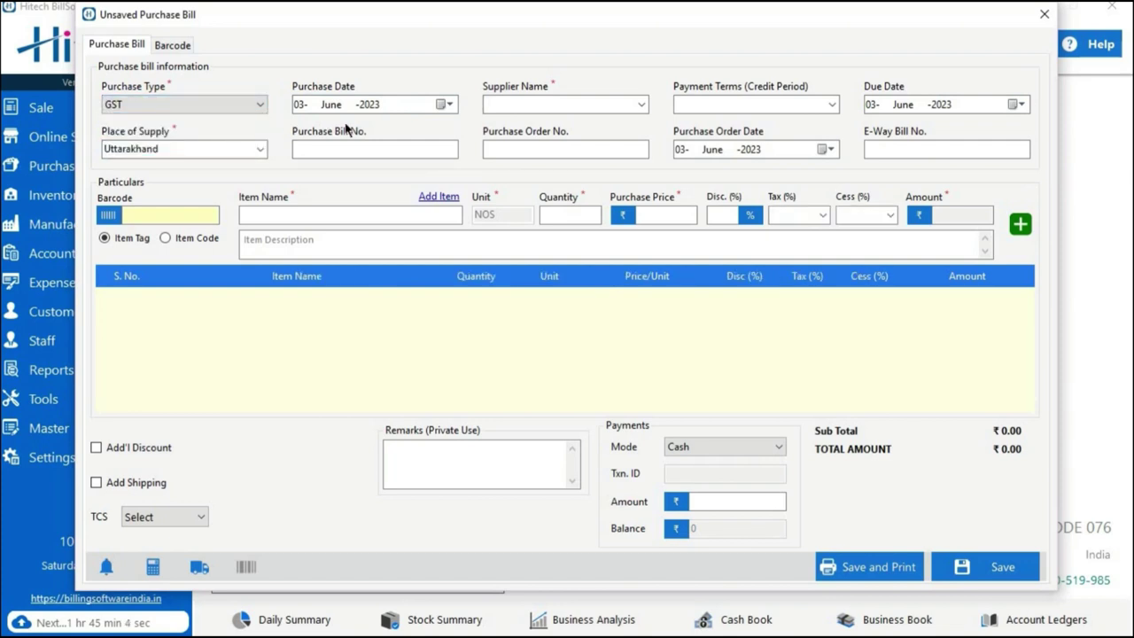
Keep the current purchase date and select Enterprises Store as the supplier of the purchase bill.
click(435, 106)
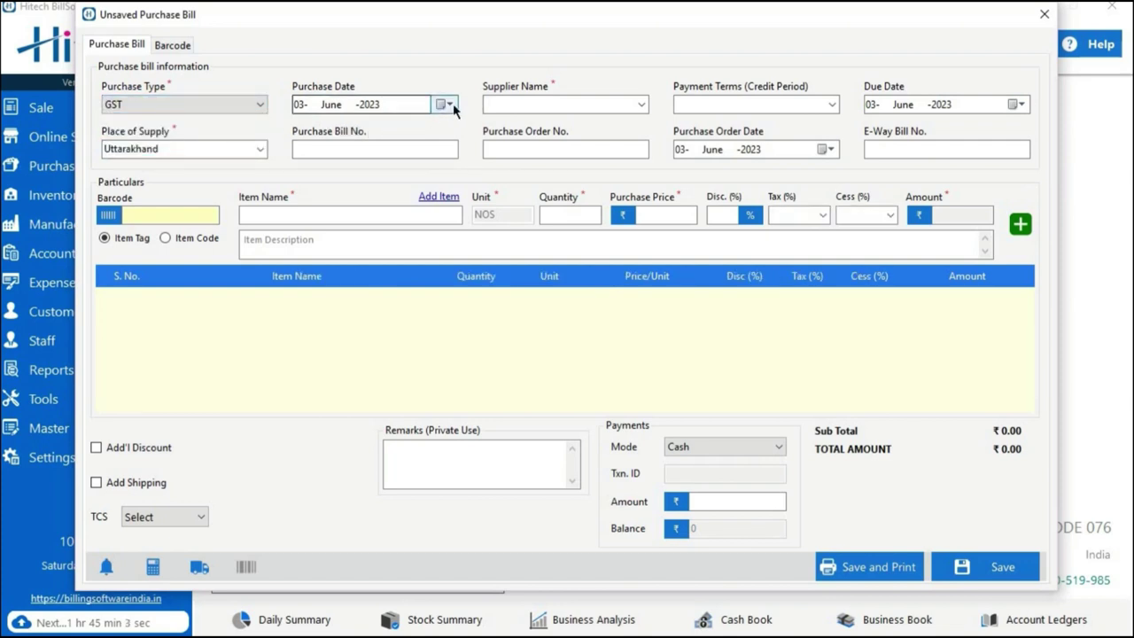
click(452, 103)
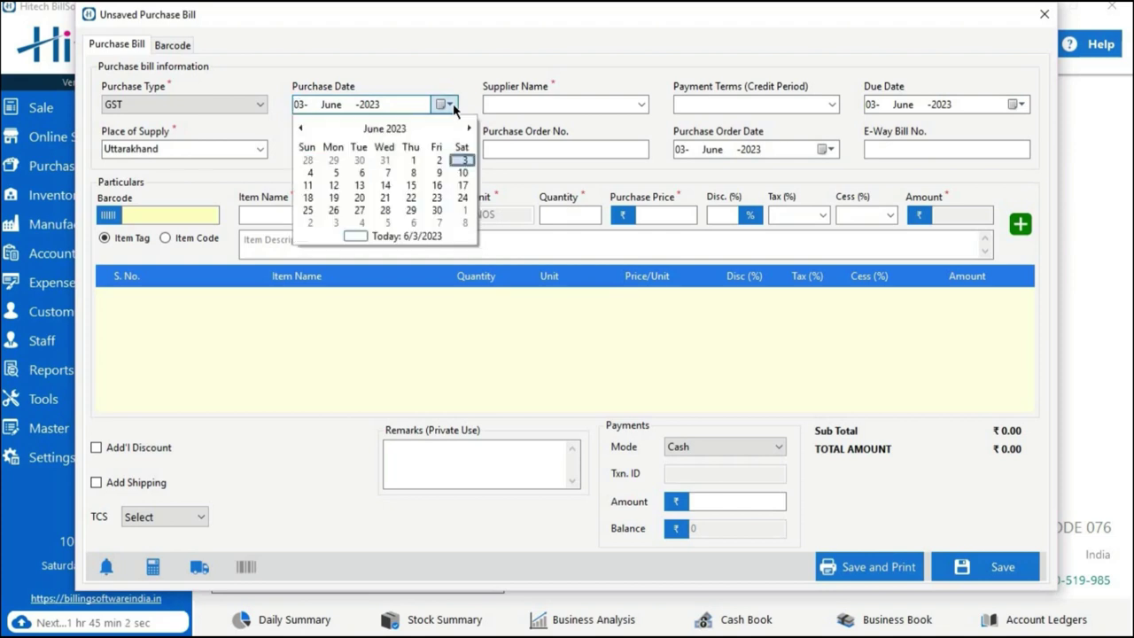
click(452, 103)
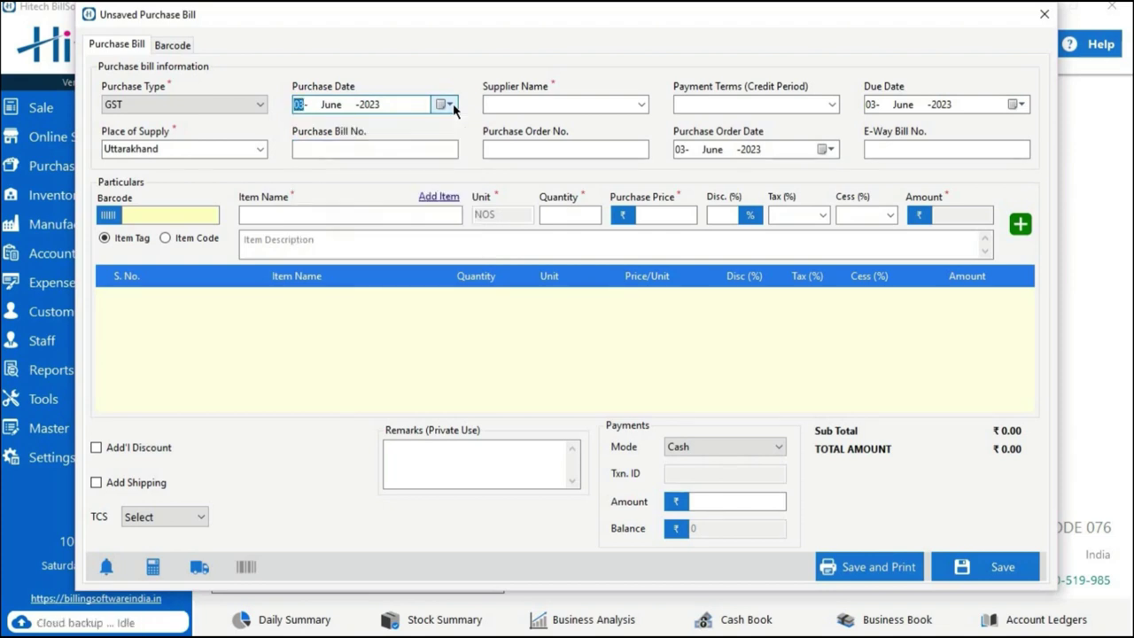
click(641, 104)
click(531, 133)
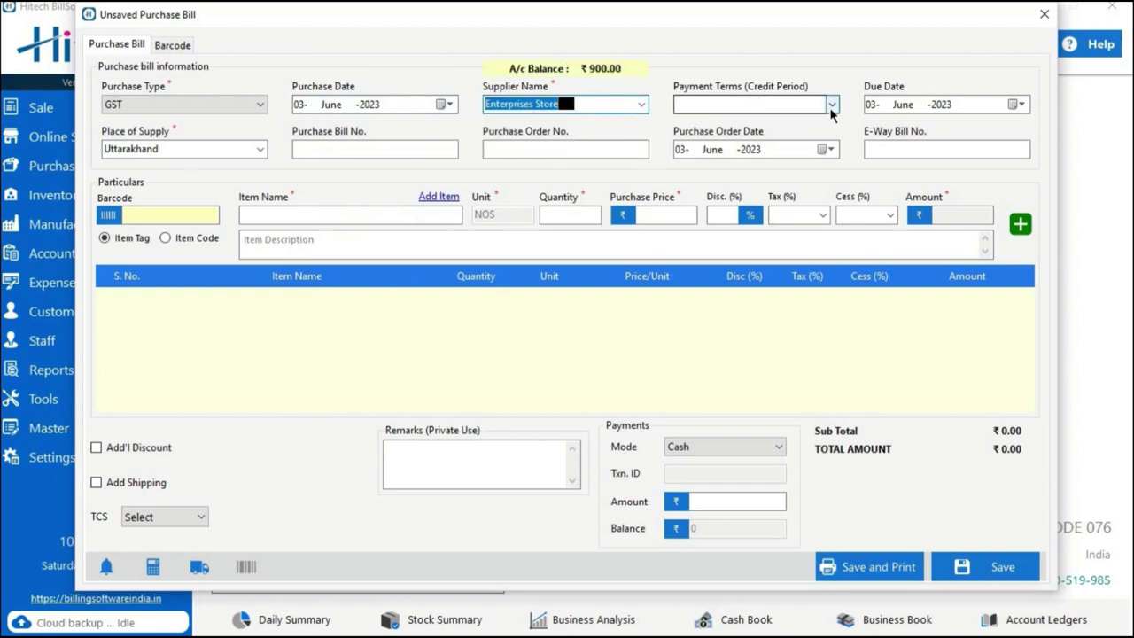
Review the place of supply options and the bill number, order number and order date fields of the purchase bill.
click(260, 148)
click(259, 152)
click(259, 152)
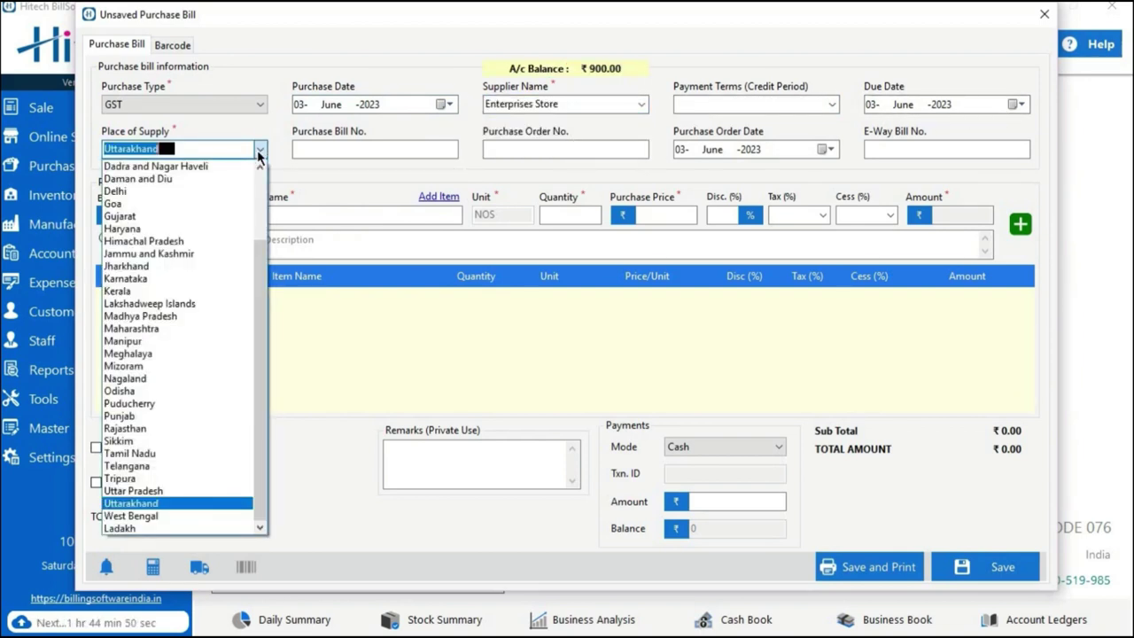
click(260, 152)
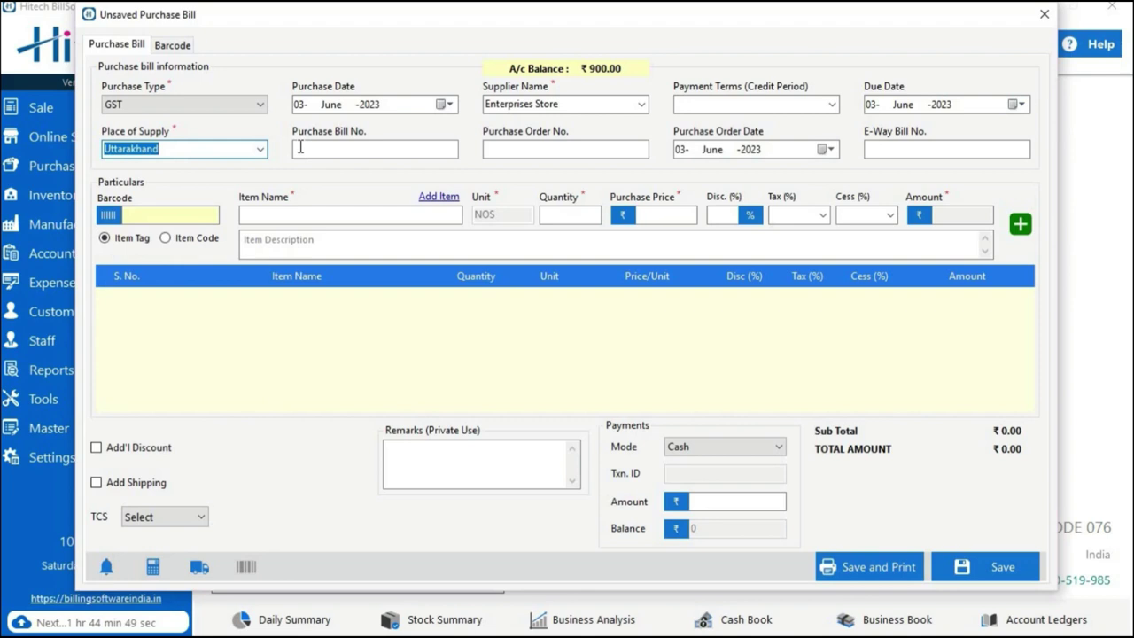
click(360, 148)
click(498, 150)
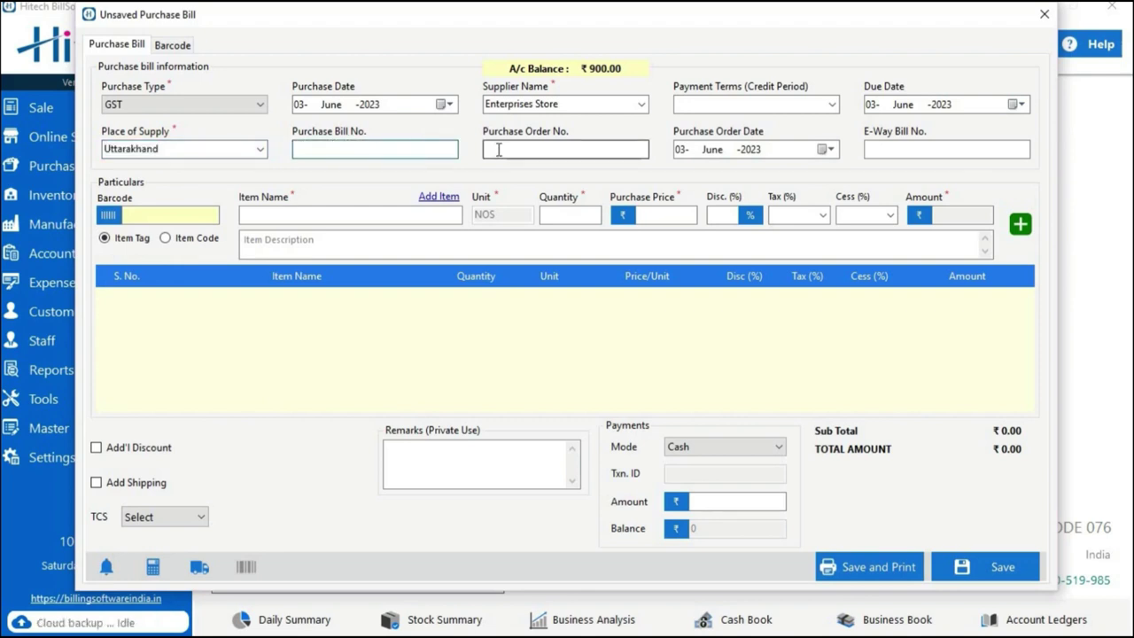
click(499, 150)
click(834, 150)
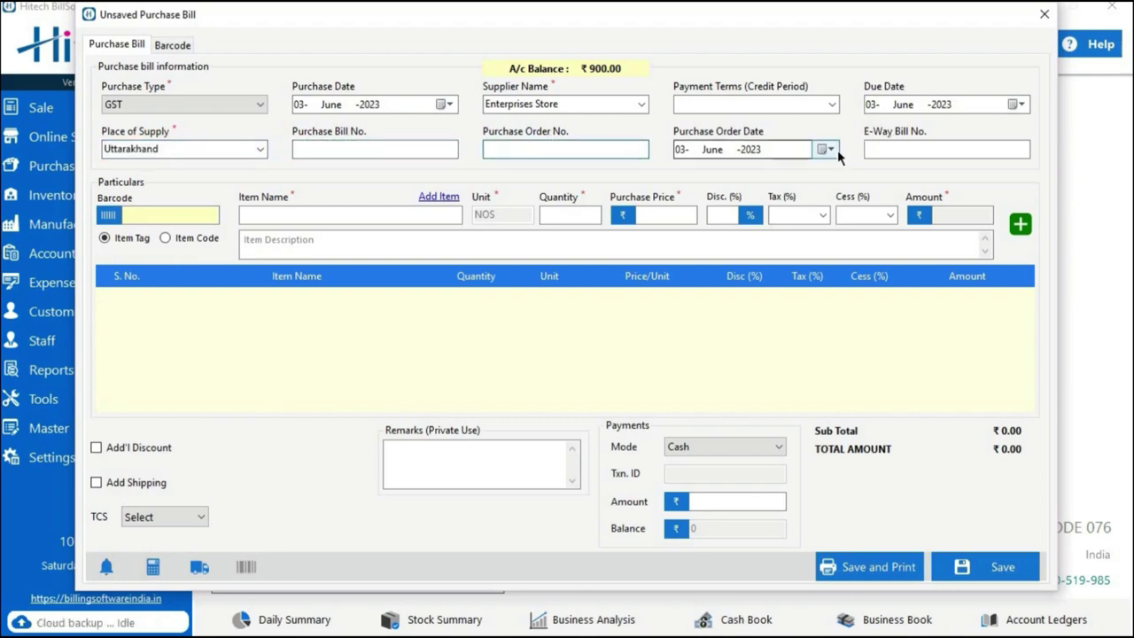
click(838, 149)
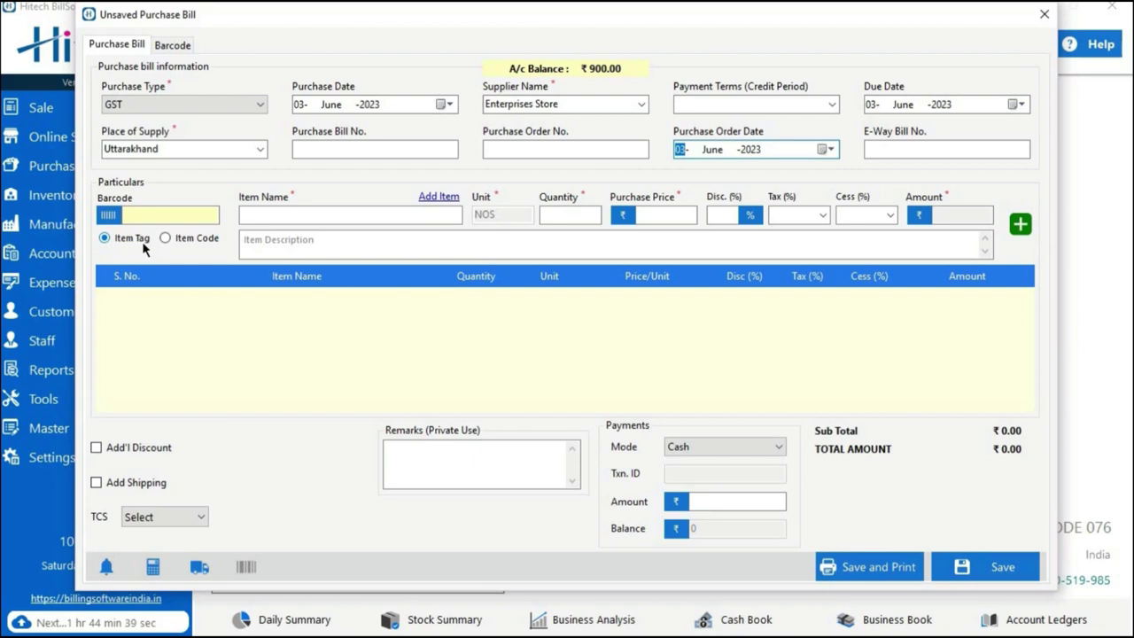
Switch item lookup to Item Code and select the item H & M Kurta 32 Red with quantity 10.
click(192, 240)
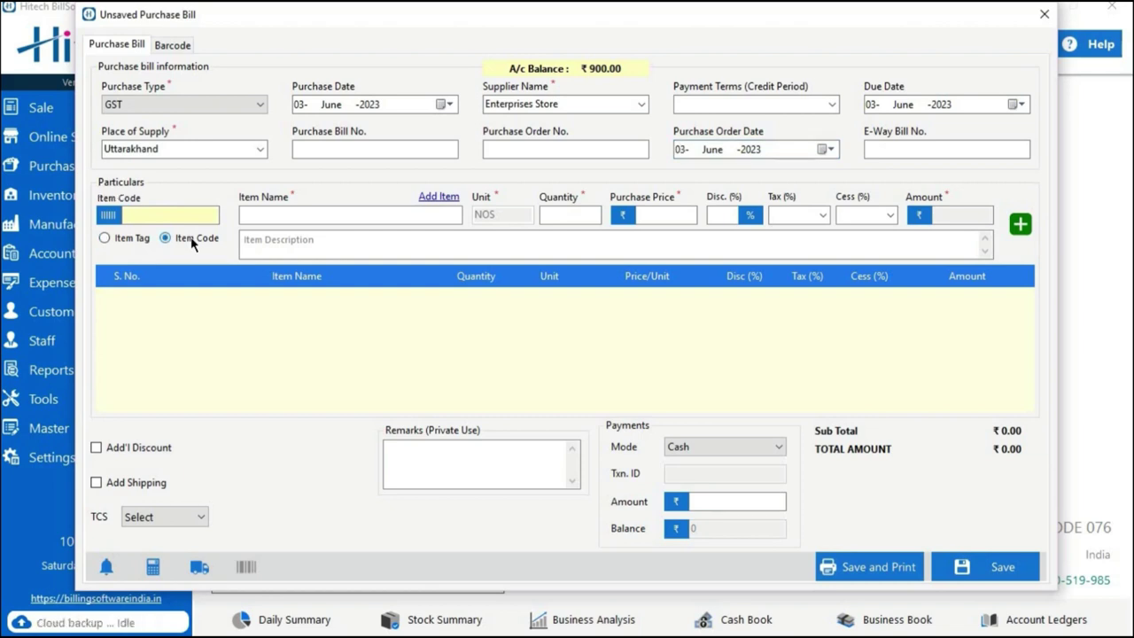
click(285, 215)
text(h)
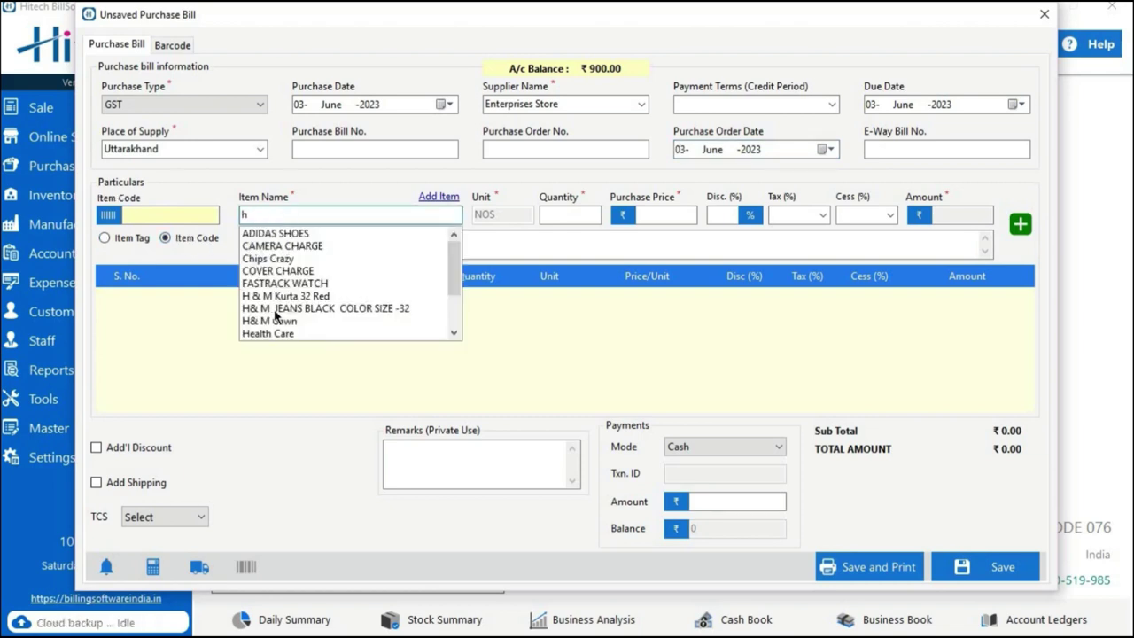
click(285, 297)
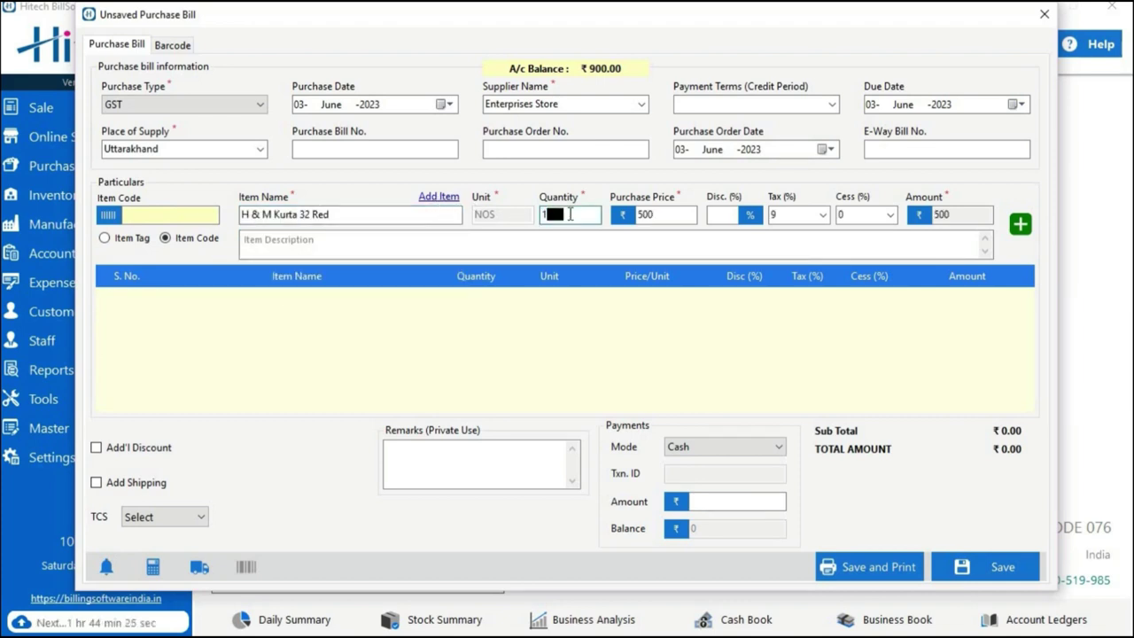
text(10)
key(Tab)
Enter the item description chickenkari kurta and add the item to the purchase bill.
click(658, 245)
text(chickenkari )
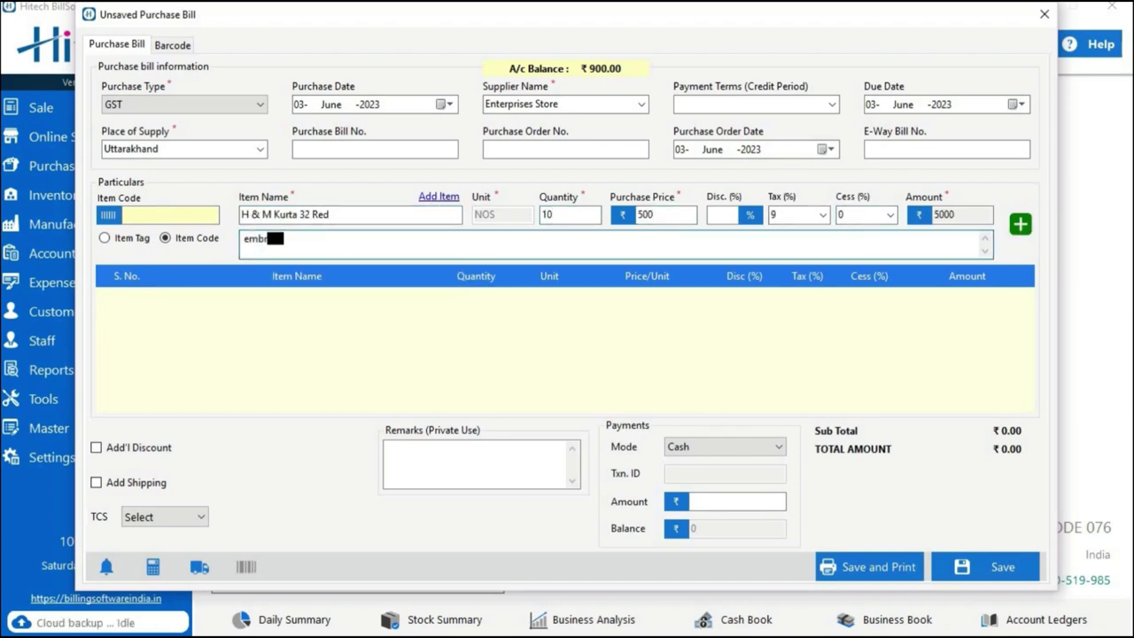
text(kurta)
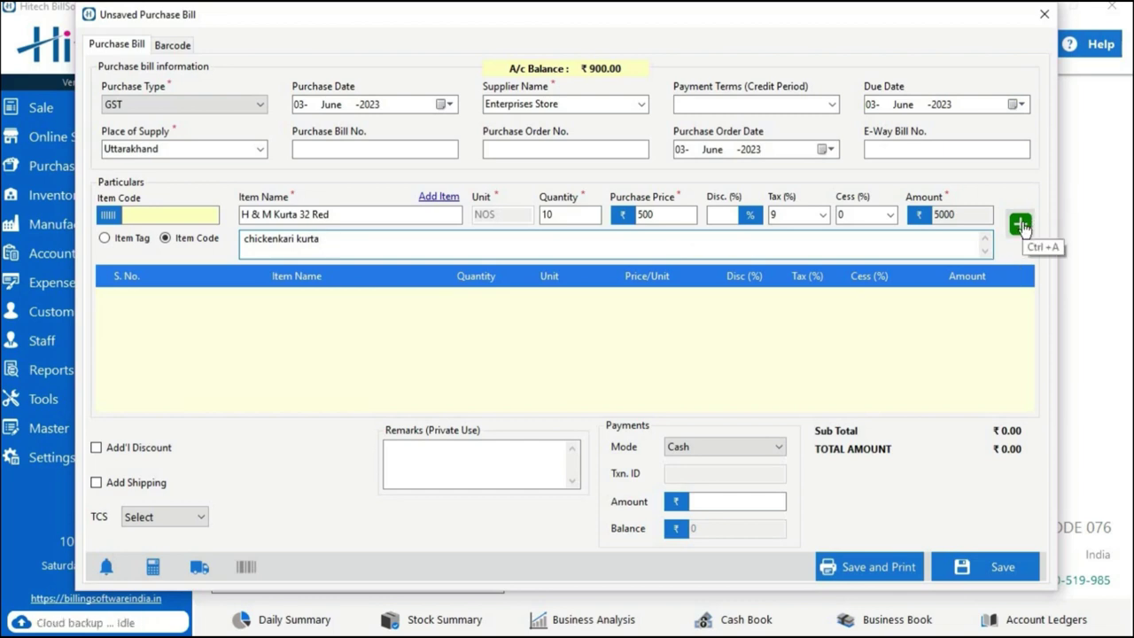
click(1020, 225)
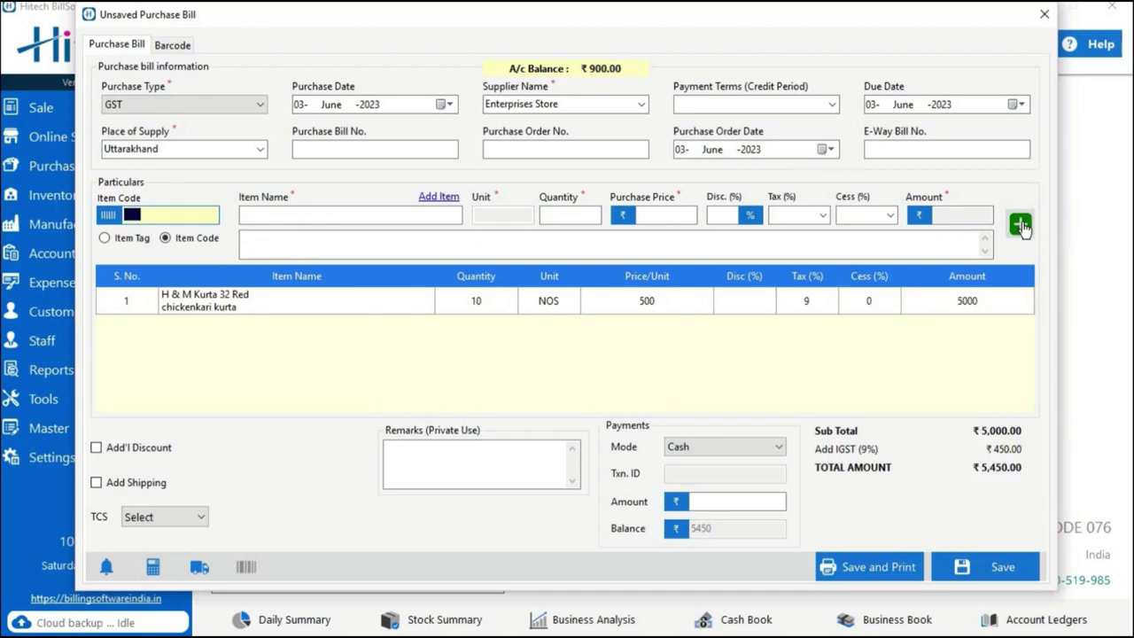
click(135, 451)
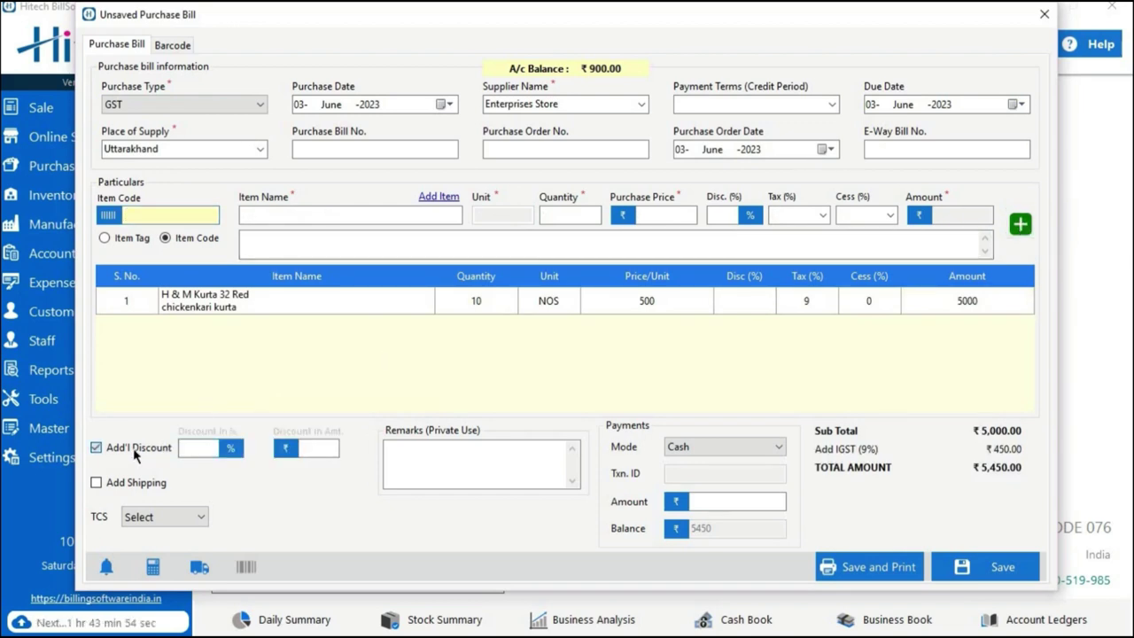
click(133, 454)
click(122, 482)
click(122, 483)
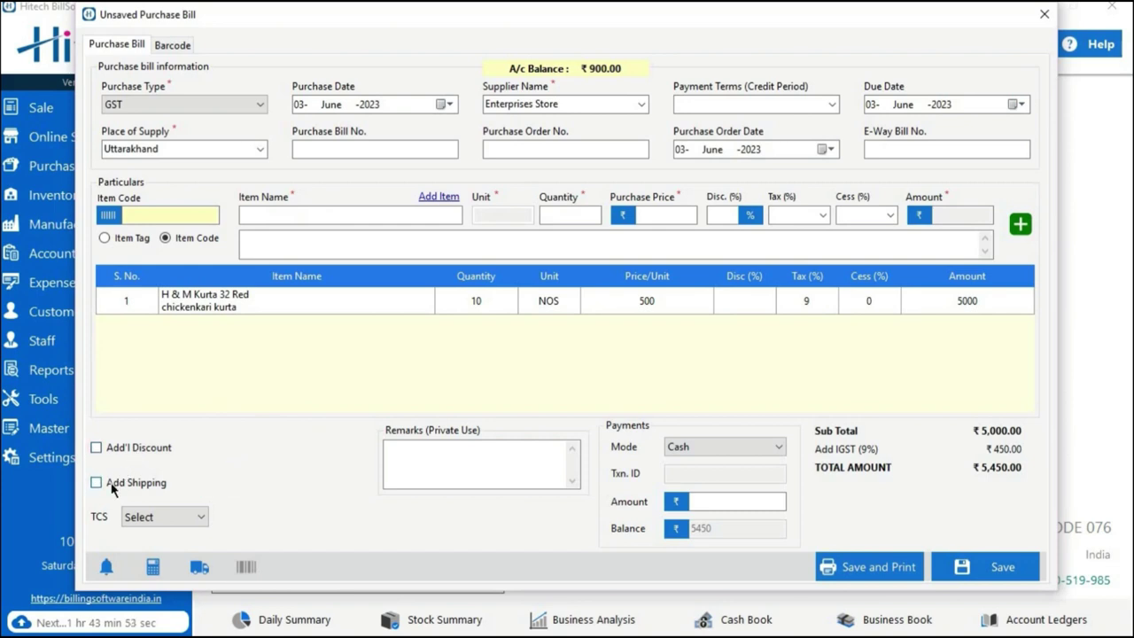
click(140, 516)
click(142, 518)
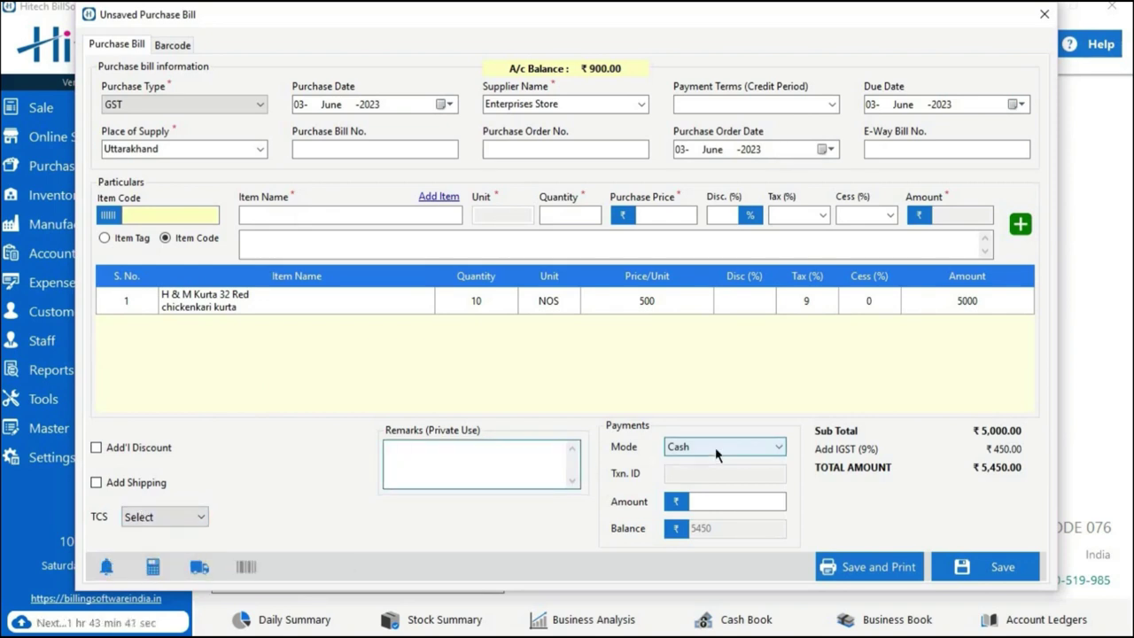
Keep Cash as the payment mode and set the paid amount to 6000.
click(749, 447)
click(679, 464)
text(515)
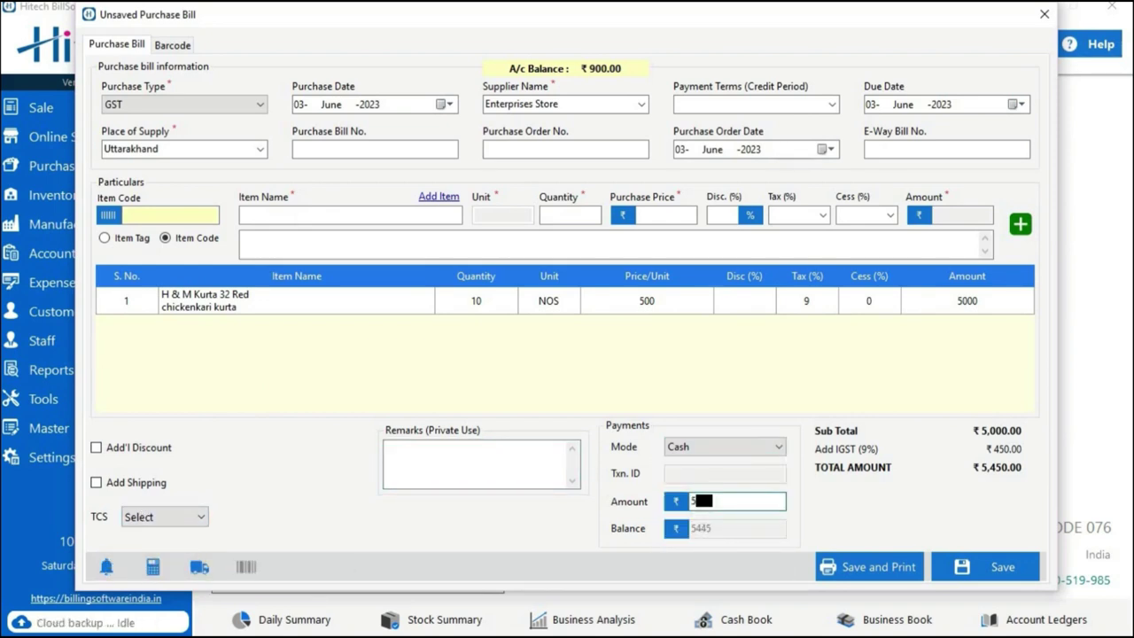
key(BackSpace)
key(BackSpace)
key(BackSpace)
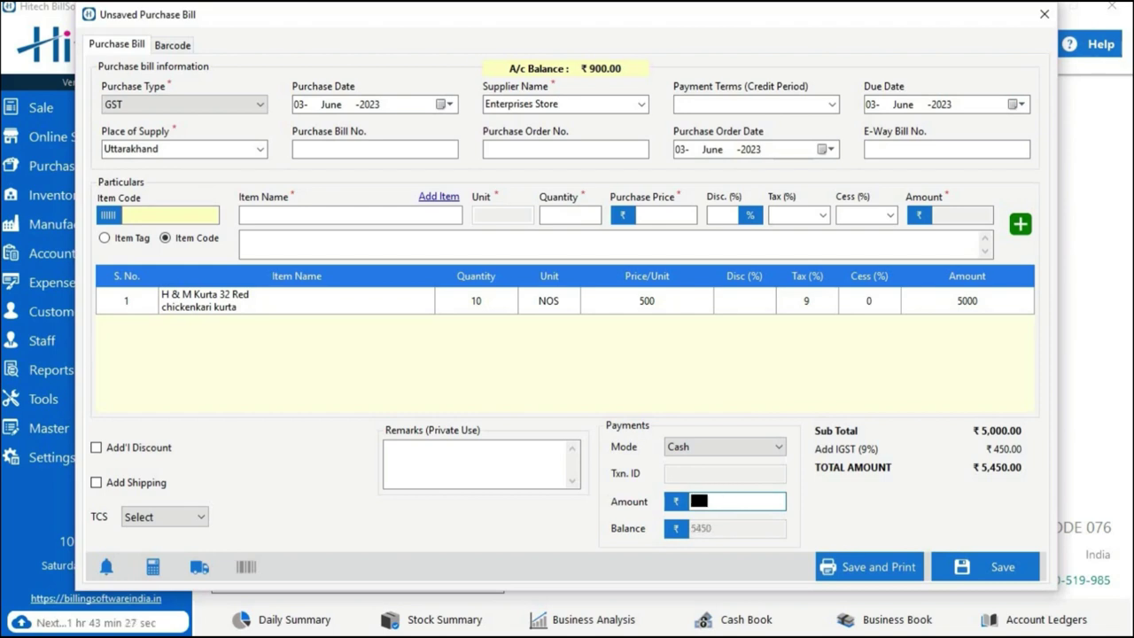
text(60000)
key(BackSpace)
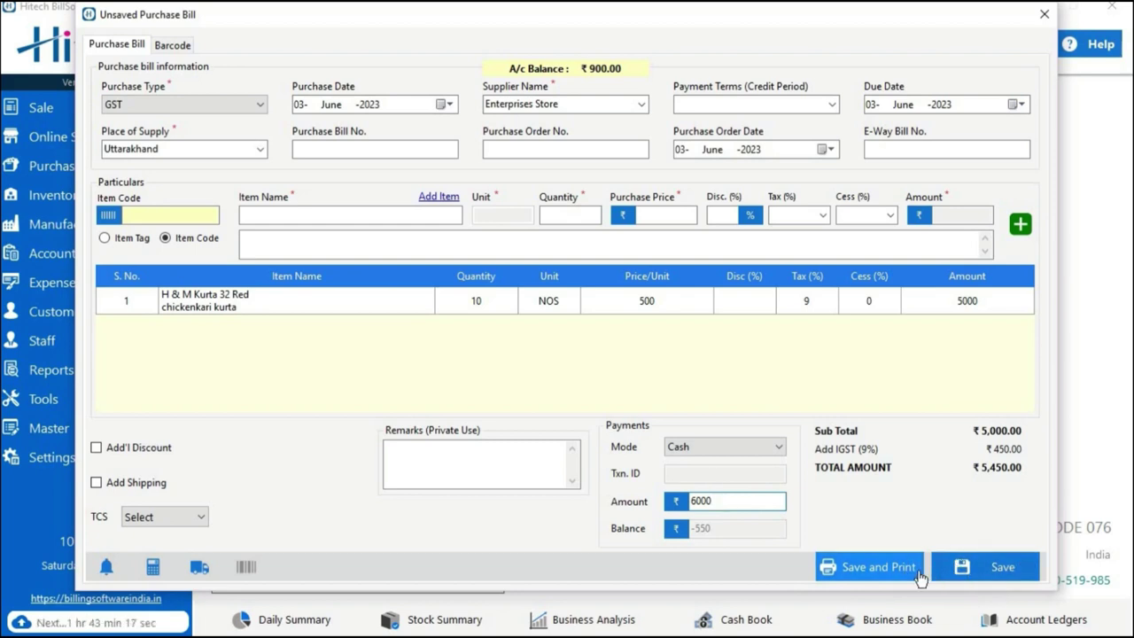
Save the purchase bill and confirm the dialogs.
click(962, 572)
click(594, 373)
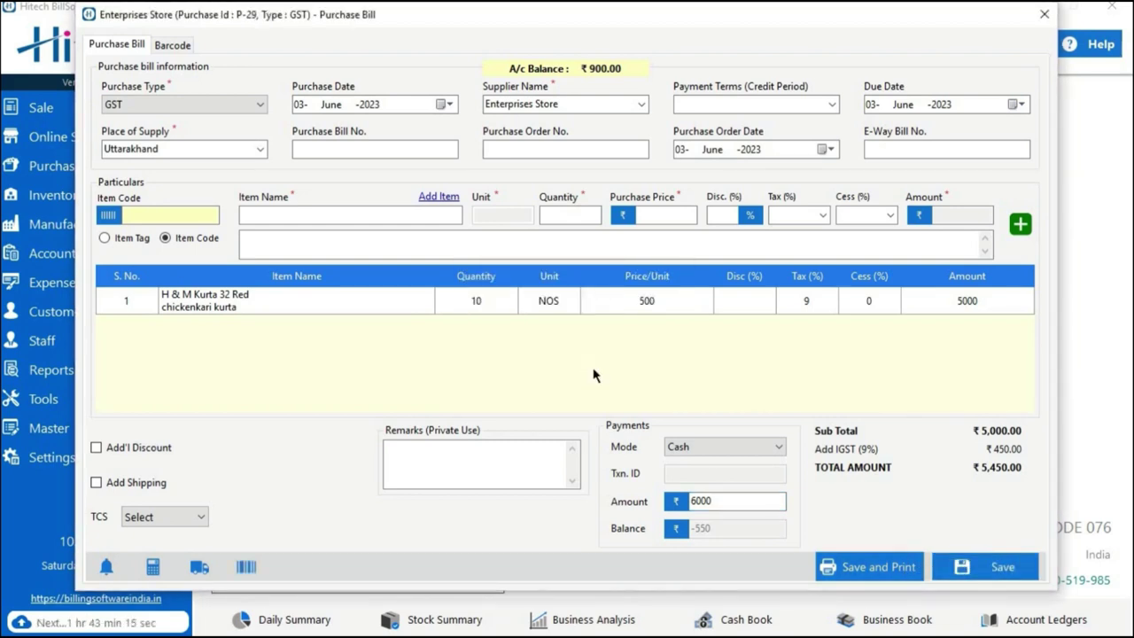
click(648, 368)
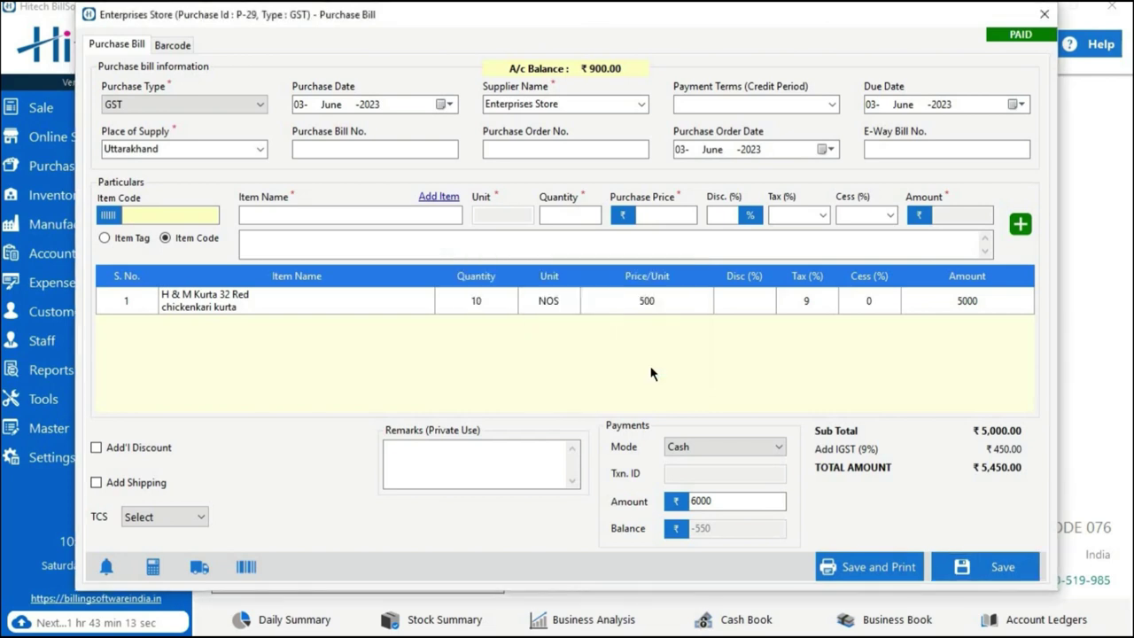
Open the barcode generator for the purchased items and set the start position to 3.
click(245, 567)
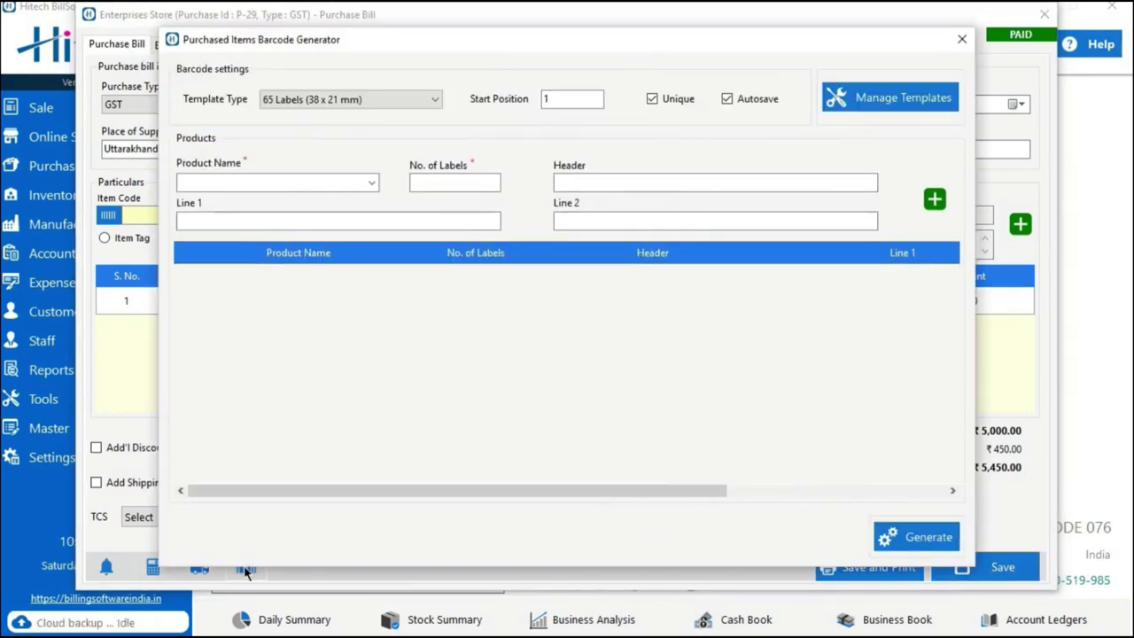
click(960, 39)
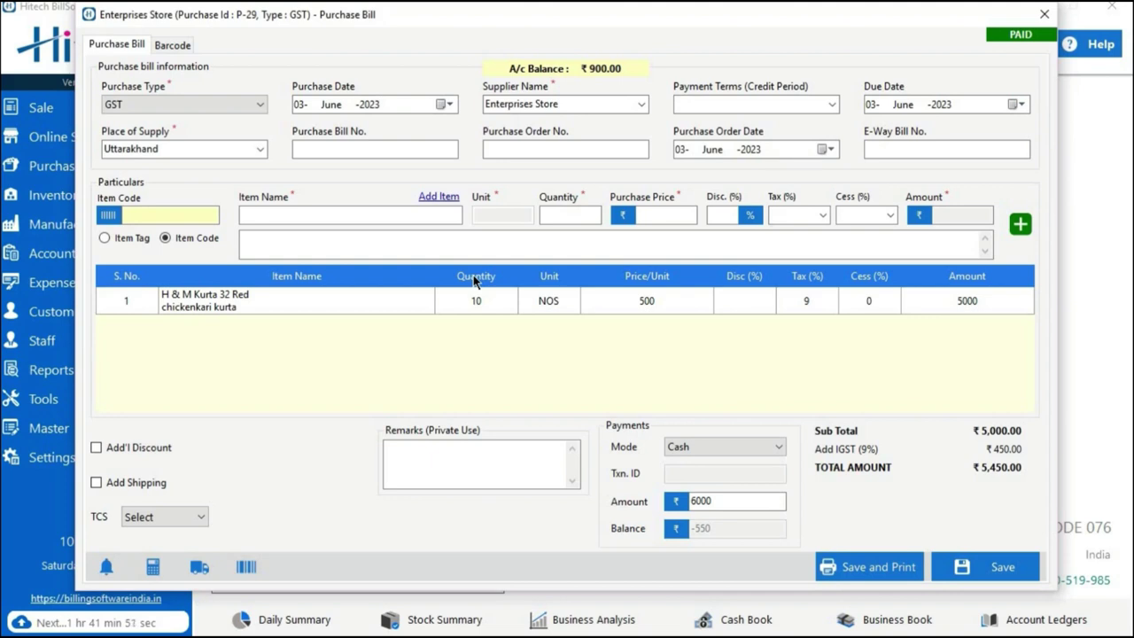
click(229, 567)
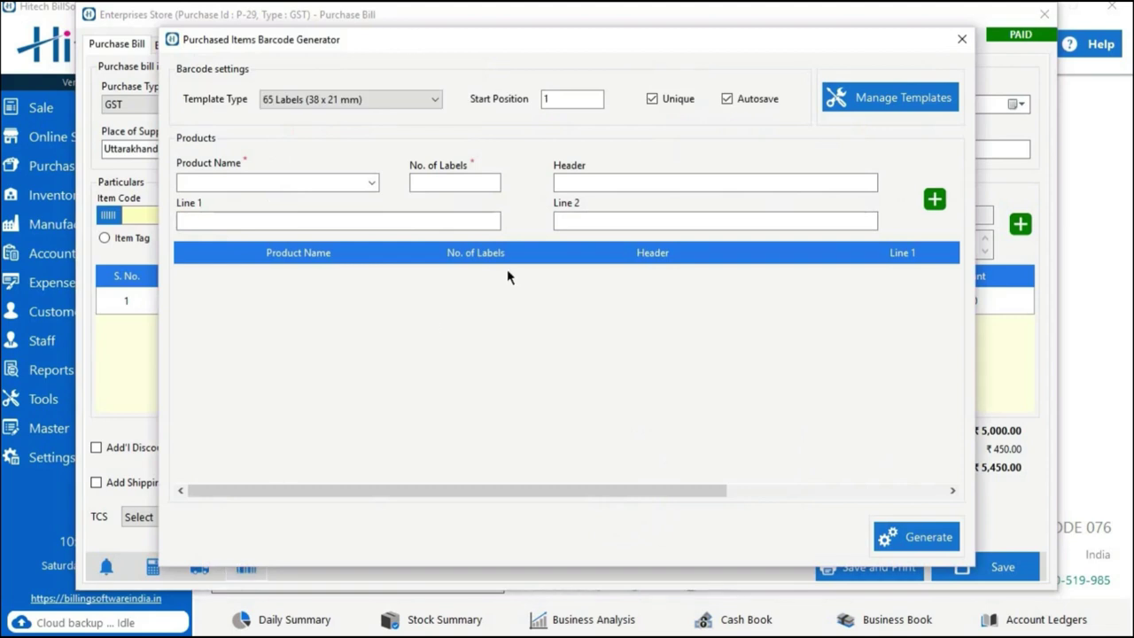
click(407, 99)
double_click(577, 99)
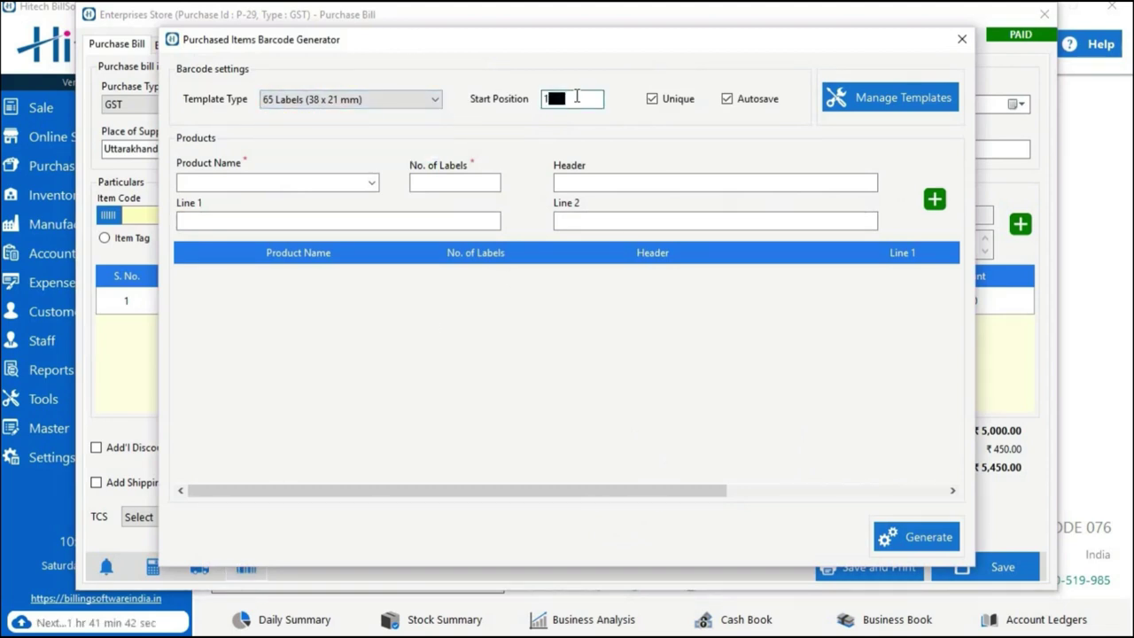
text(3)
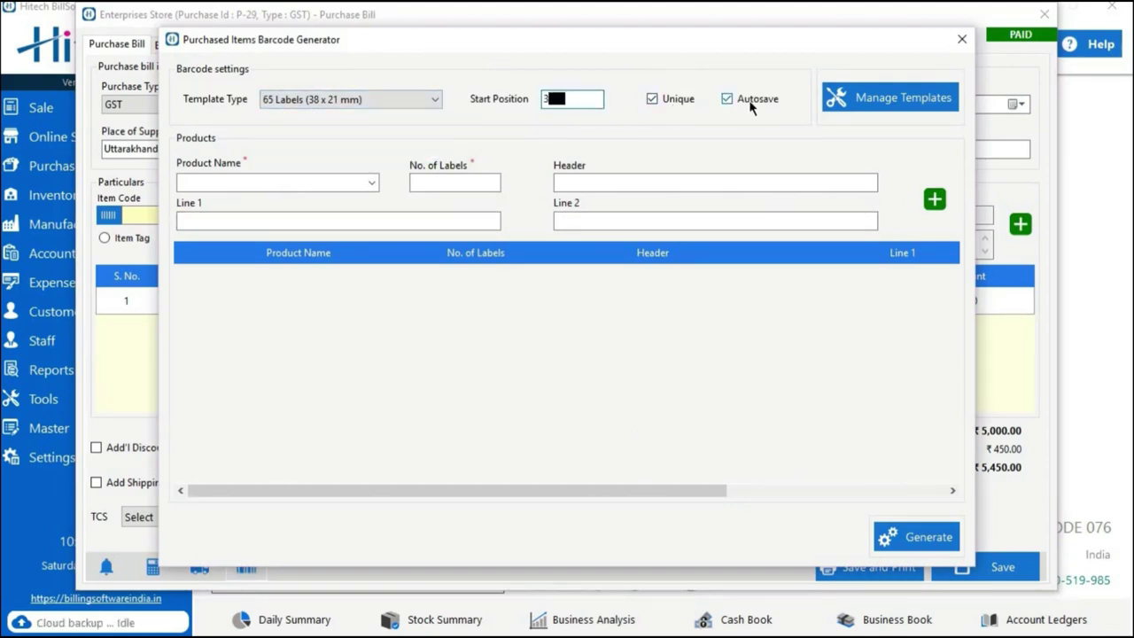
click(833, 102)
click(797, 28)
Select H & M Kurta 32 Red as the label product and clear its header and Line 2 texts.
click(340, 184)
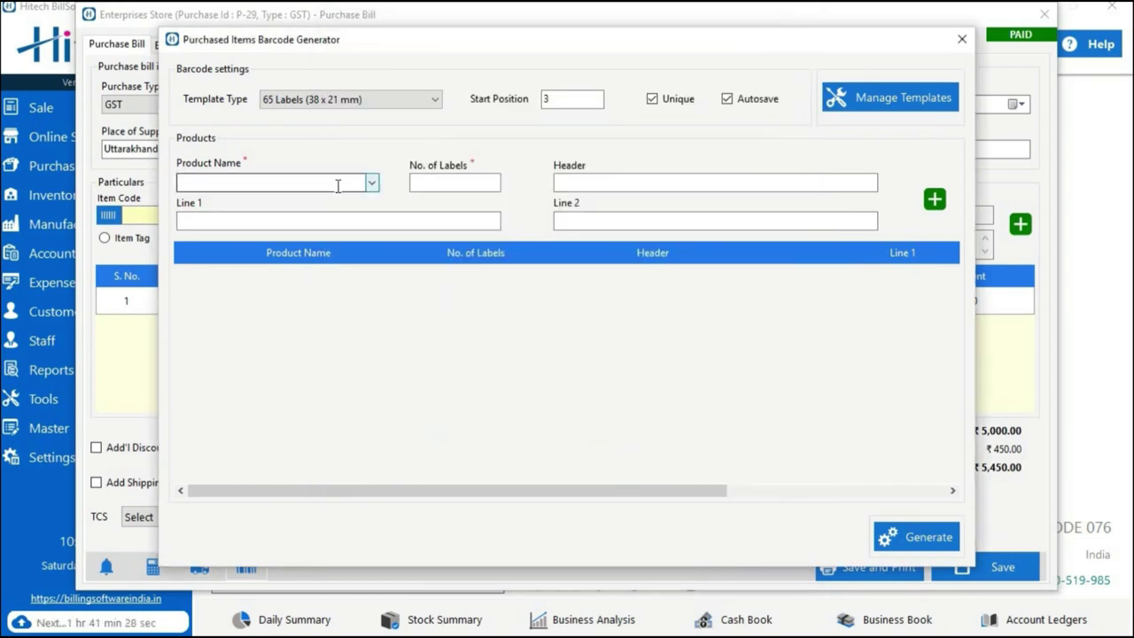
text(h)
click(320, 203)
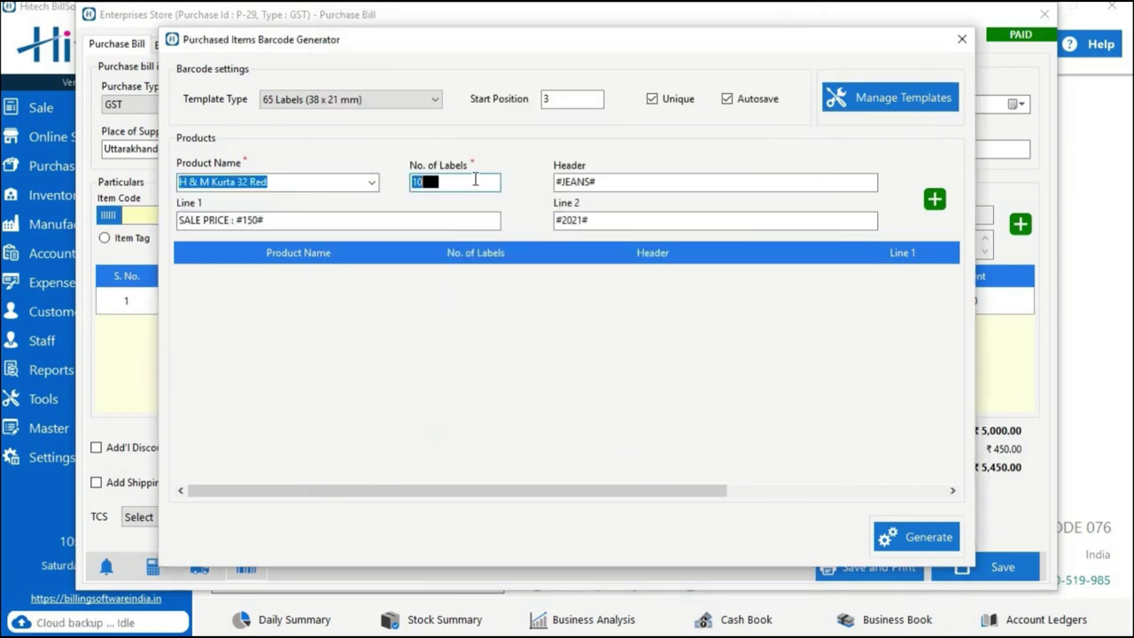
click(634, 180)
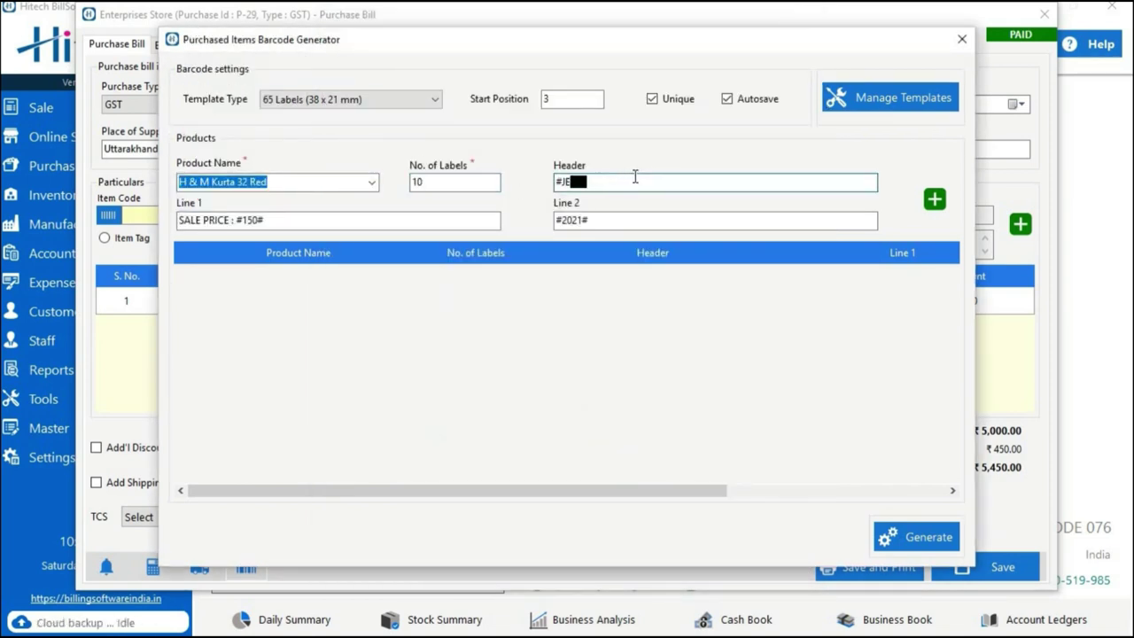
key(BackSpace)
click(625, 217)
key(BackSpace)
Change Line 1 to SALE PRICE : 500, then add the entry and generate the label sheet.
drag(234, 219, 264, 219)
text(500)
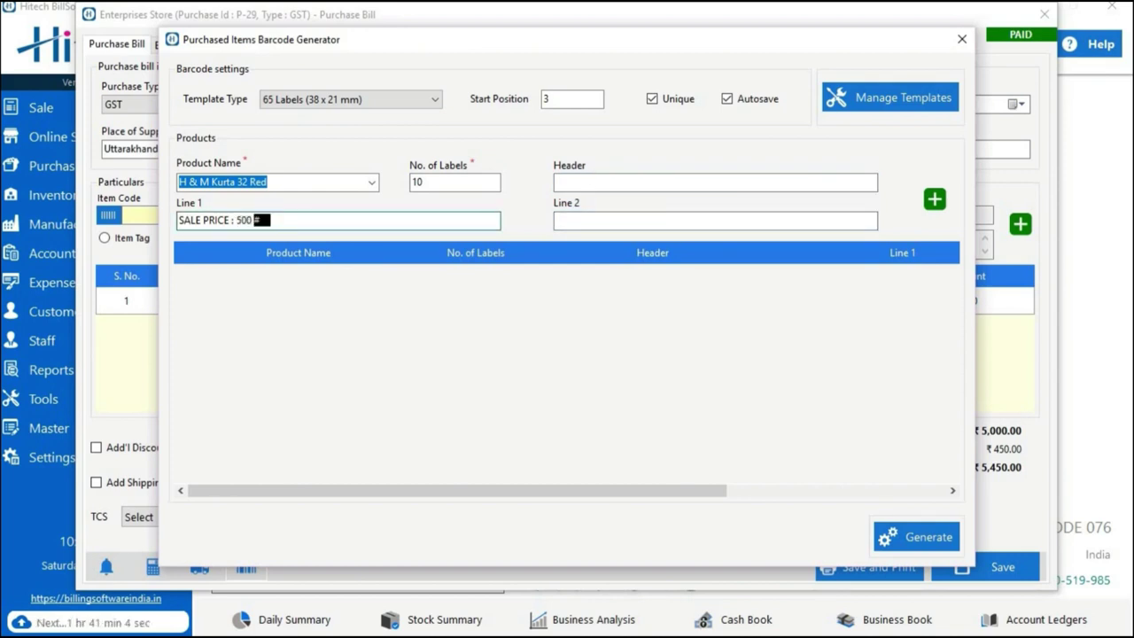
key(BackSpace)
click(935, 200)
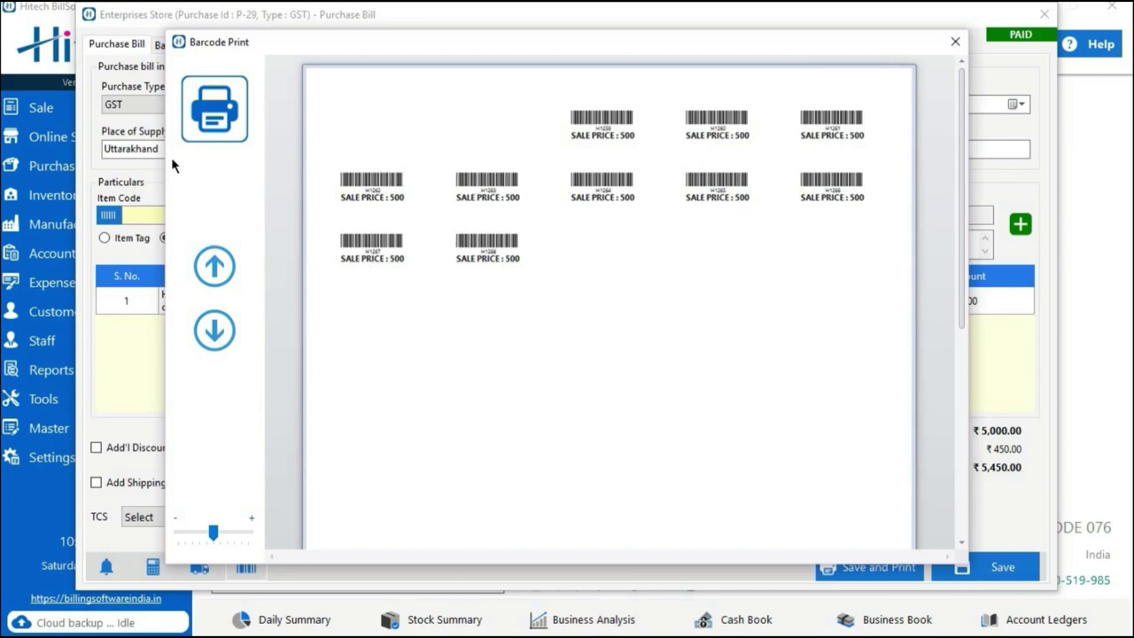
Print the label sheet to an OpenXPS file named barcode.3 in Documents.
click(215, 135)
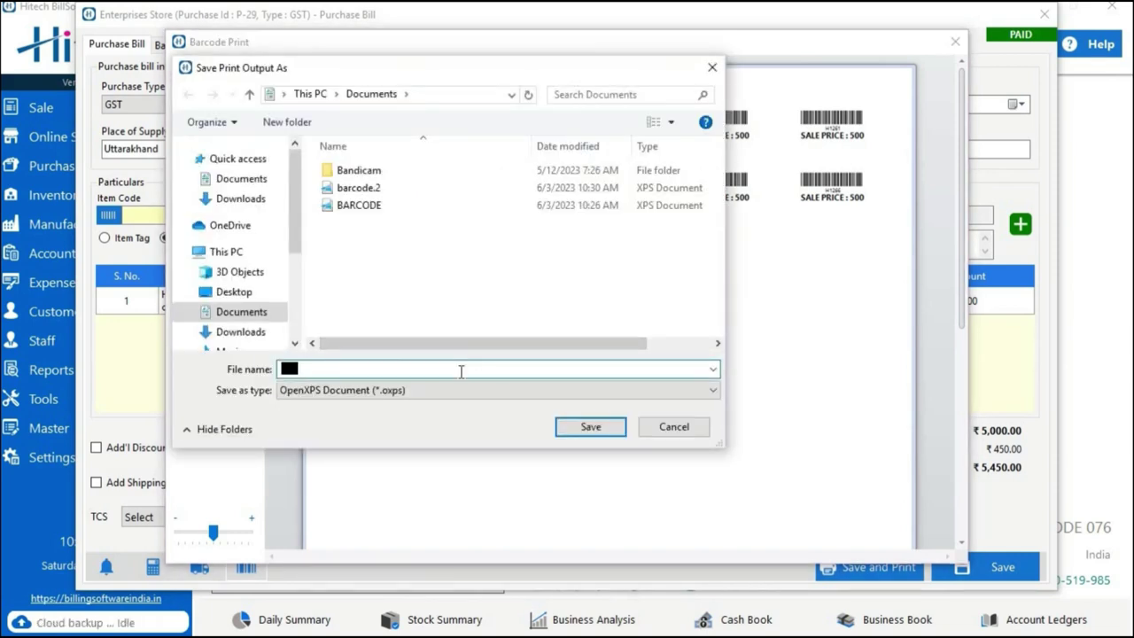
text(b)
text(ra)
key(BackSpace)
key(BackSpace)
text(ar)
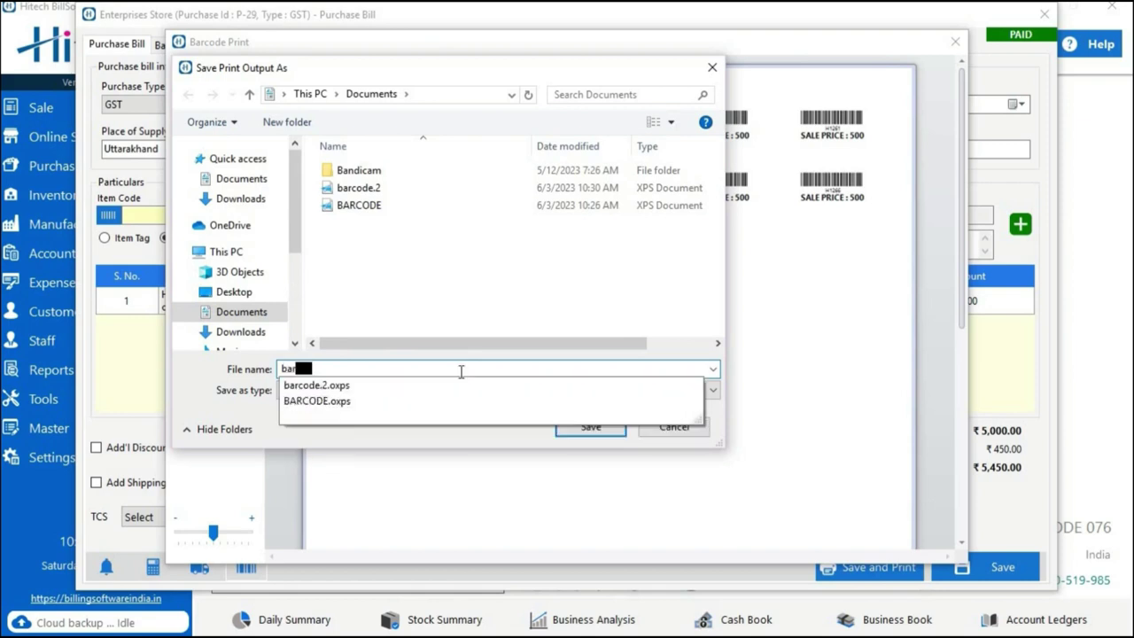
text(code)
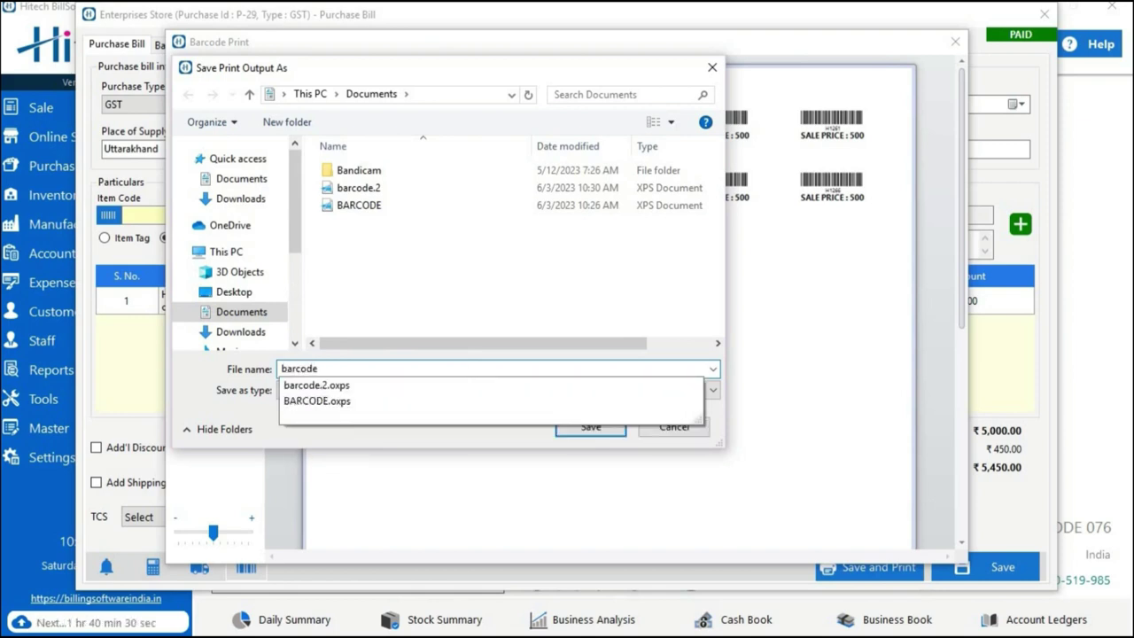
text(.3)
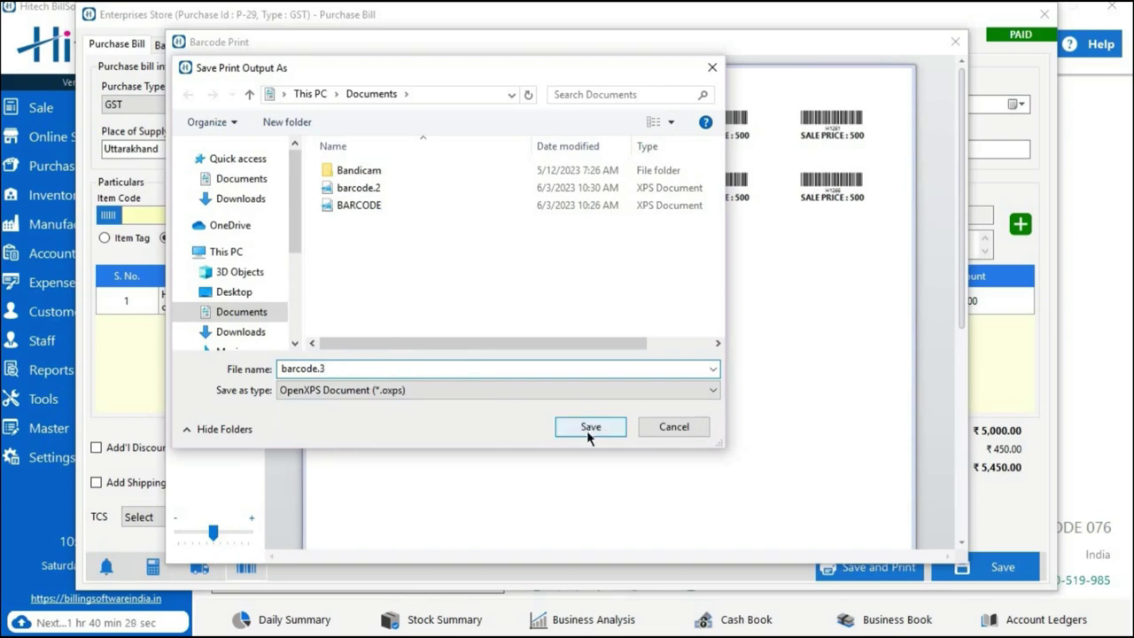
click(590, 427)
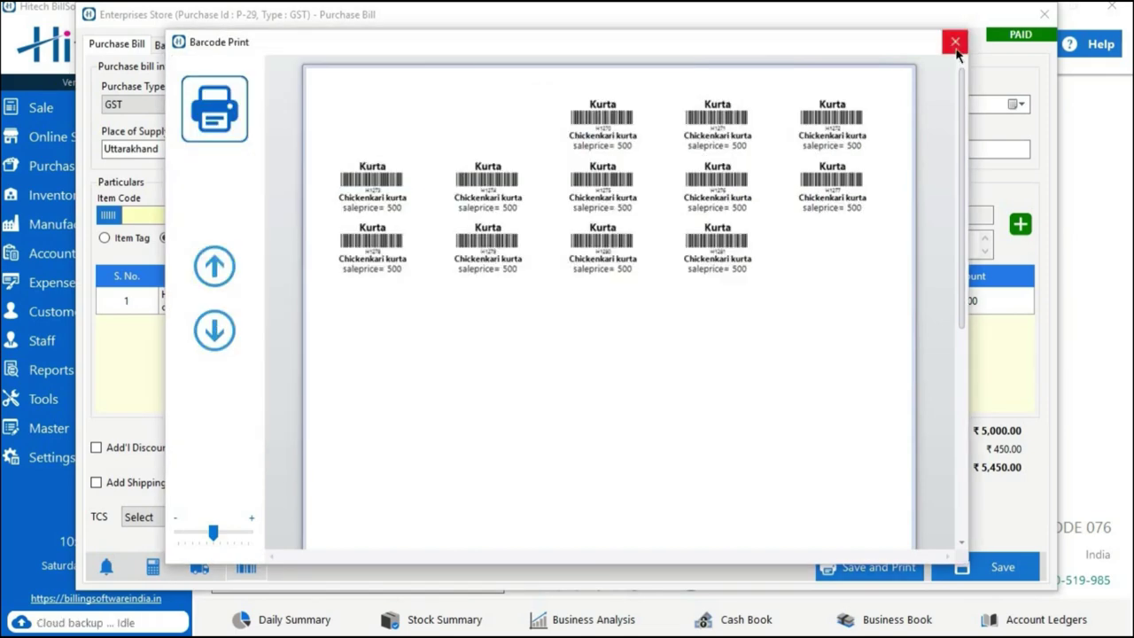
Close the barcode print preview and the purchase bill.
click(955, 42)
click(1044, 14)
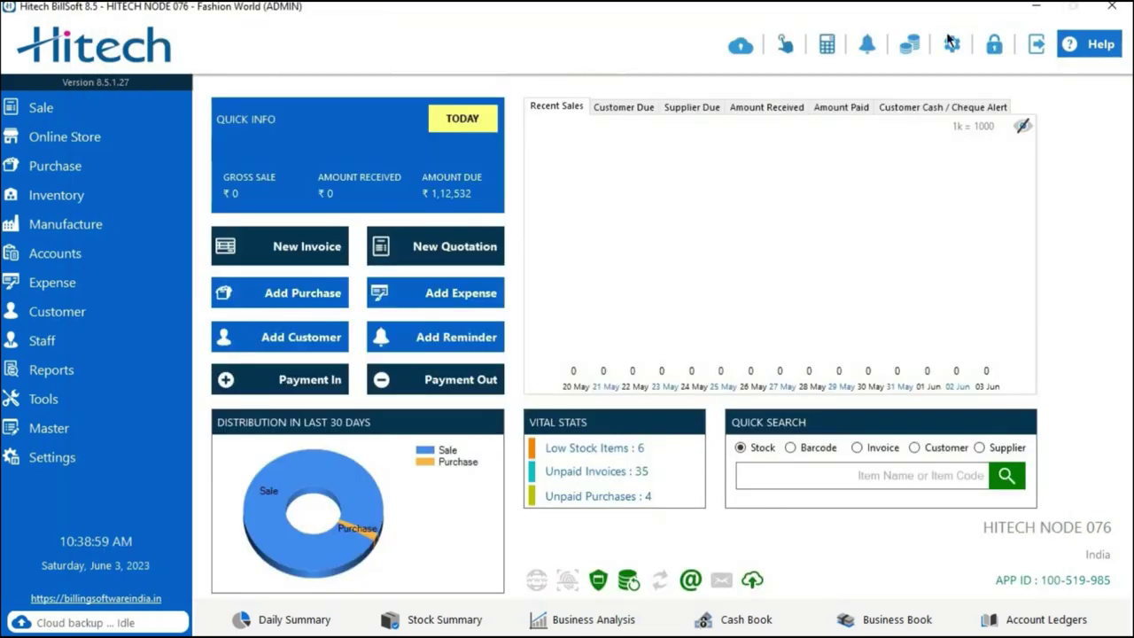